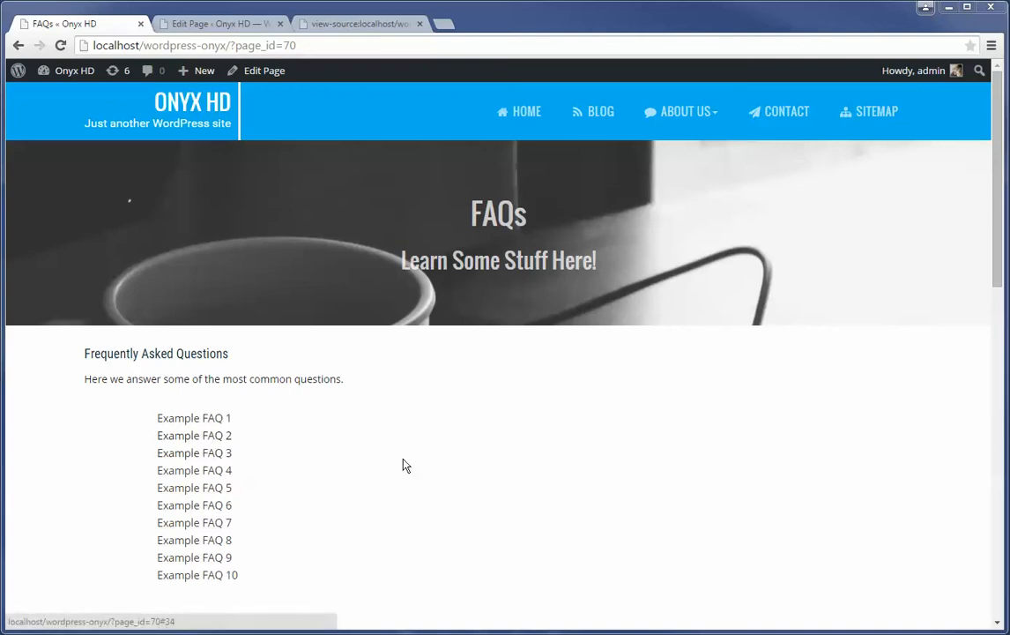
Follow an example question link on the FAQs page to check its jump to the answer, then return to the list.
{"action": "left_click", "coordinate": [180, 452]}
{"action": "scroll", "coordinate": [211, 432], "scroll_direction": "down", "scroll_amount": 5}
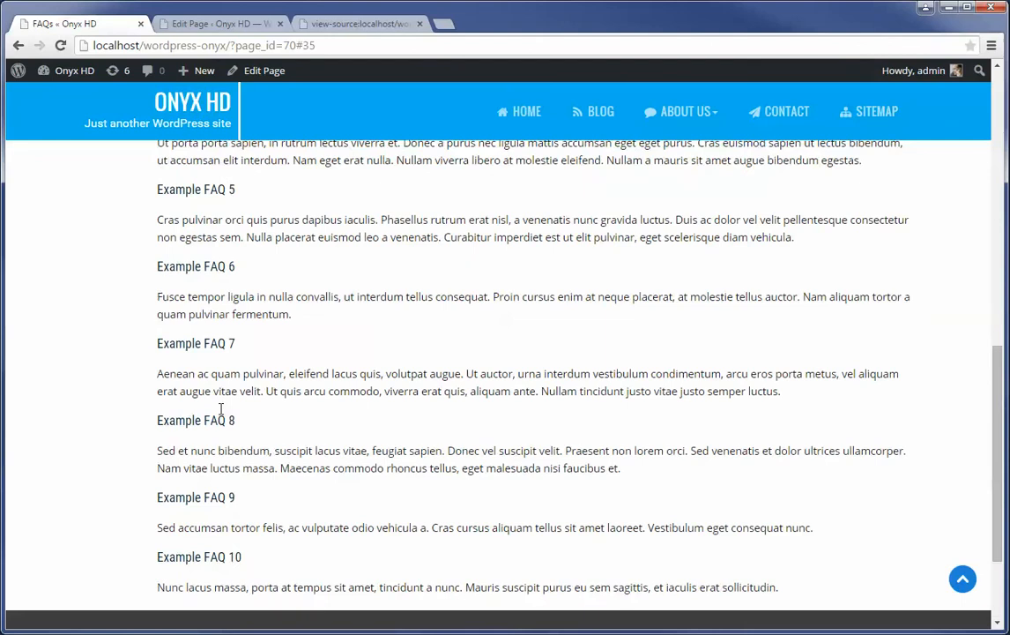
{"action": "scroll", "coordinate": [243, 415], "scroll_direction": "up", "scroll_amount": 15}
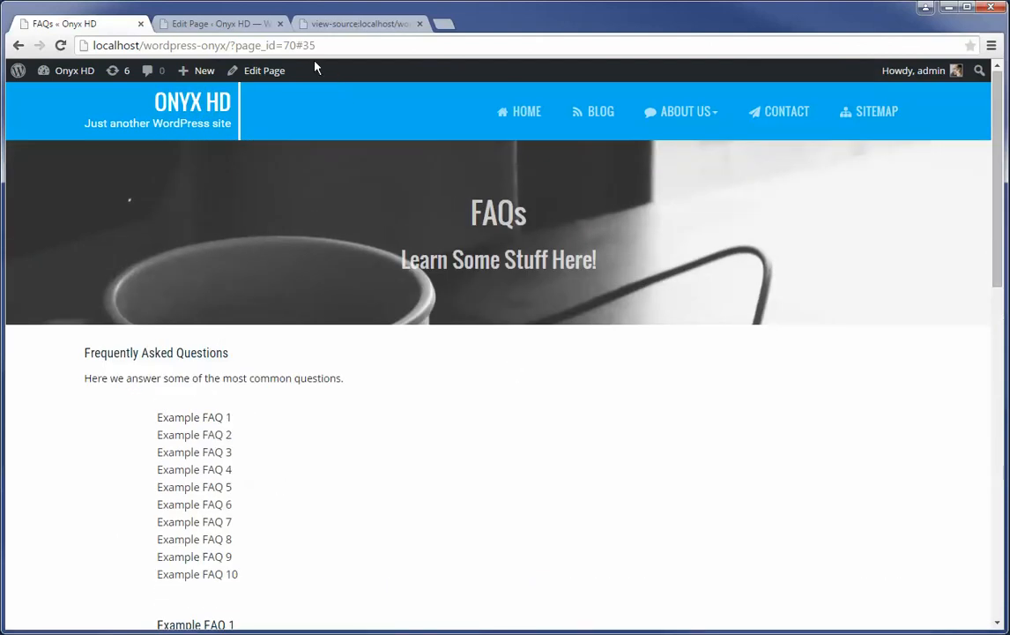
Set the FAQs page's FAQ Display Style to Accordion Style and update the page.
{"action": "left_click", "coordinate": [226, 26]}
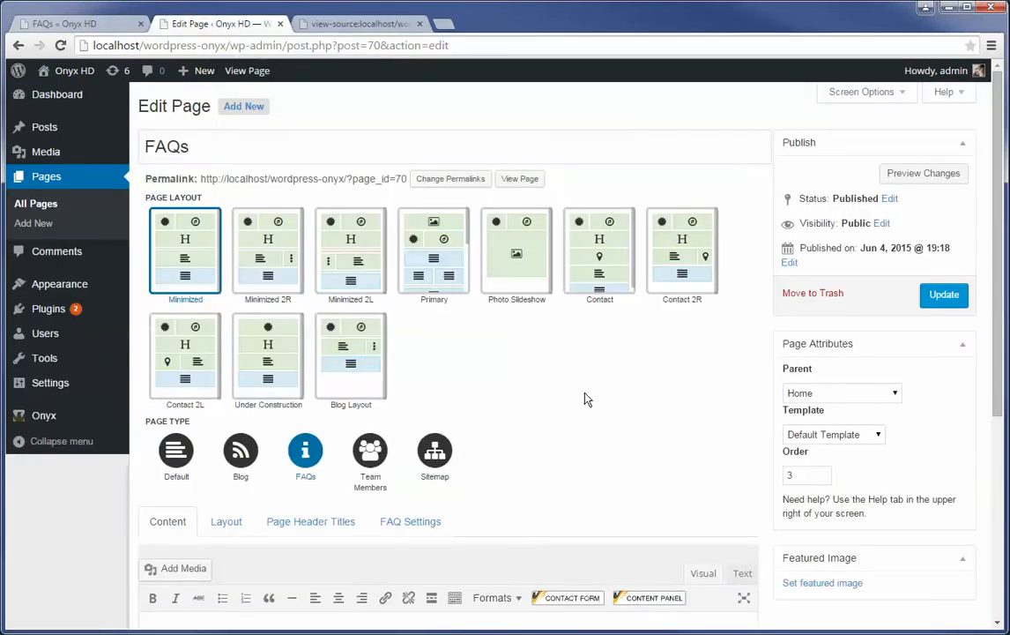
{"action": "scroll", "coordinate": [507, 486], "scroll_direction": "down", "scroll_amount": 1}
{"action": "left_click", "coordinate": [411, 449]}
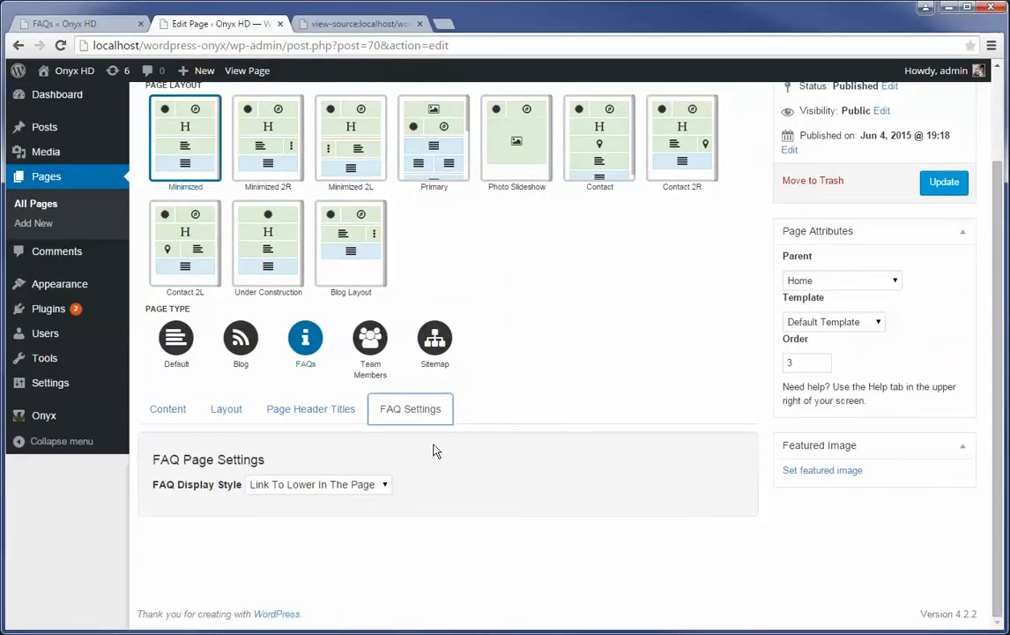
{"action": "left_click", "coordinate": [331, 490]}
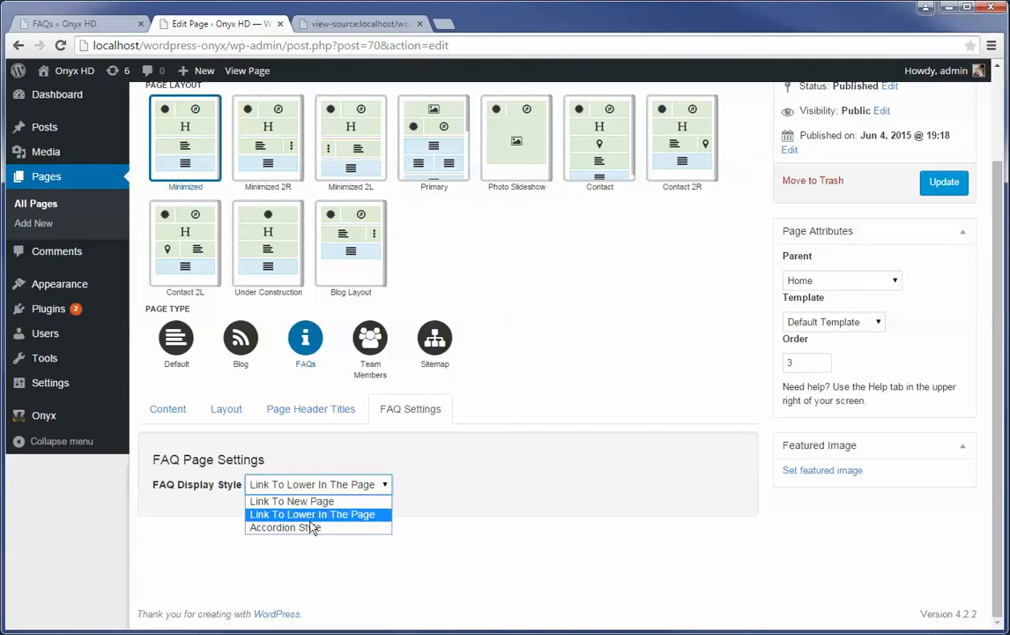
{"action": "left_click", "coordinate": [313, 528]}
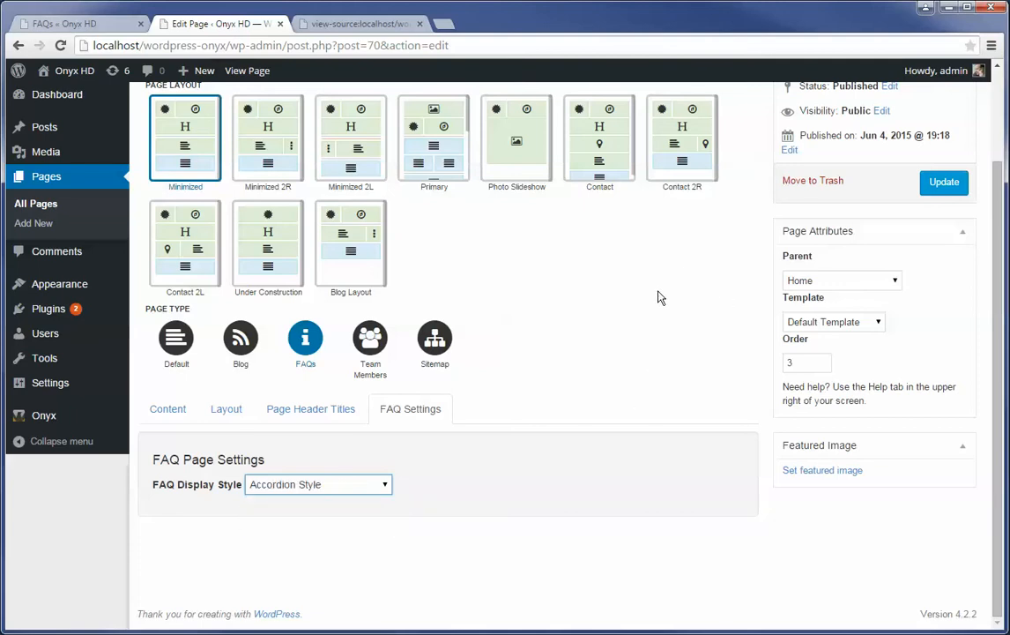
{"action": "left_click", "coordinate": [942, 182]}
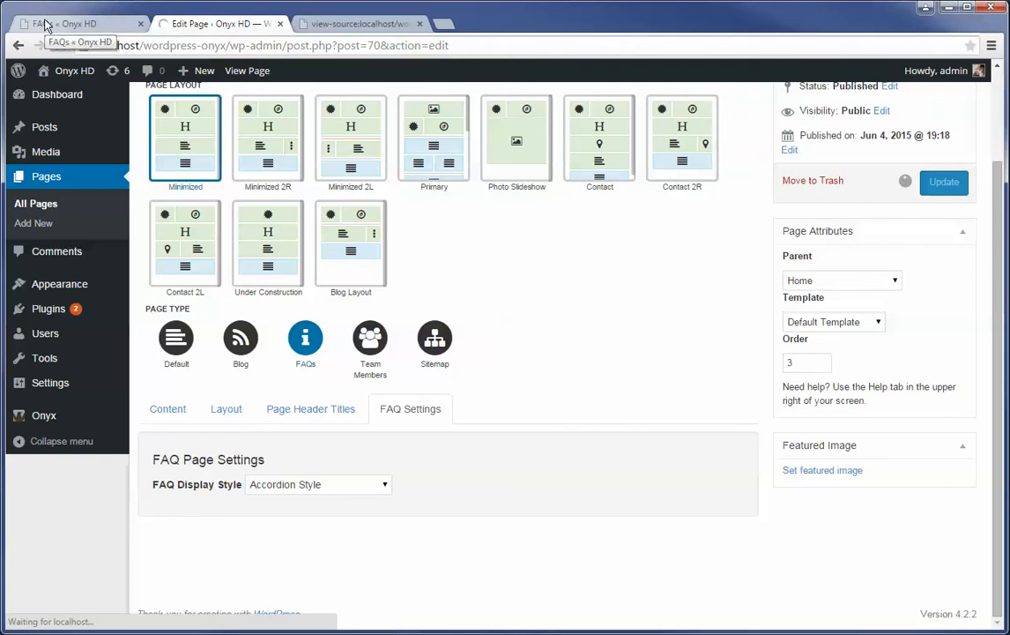
Reload the live FAQs page and expand Example FAQ 2, 3 and 8 to check the accordion.
{"action": "left_click", "coordinate": [44, 25]}
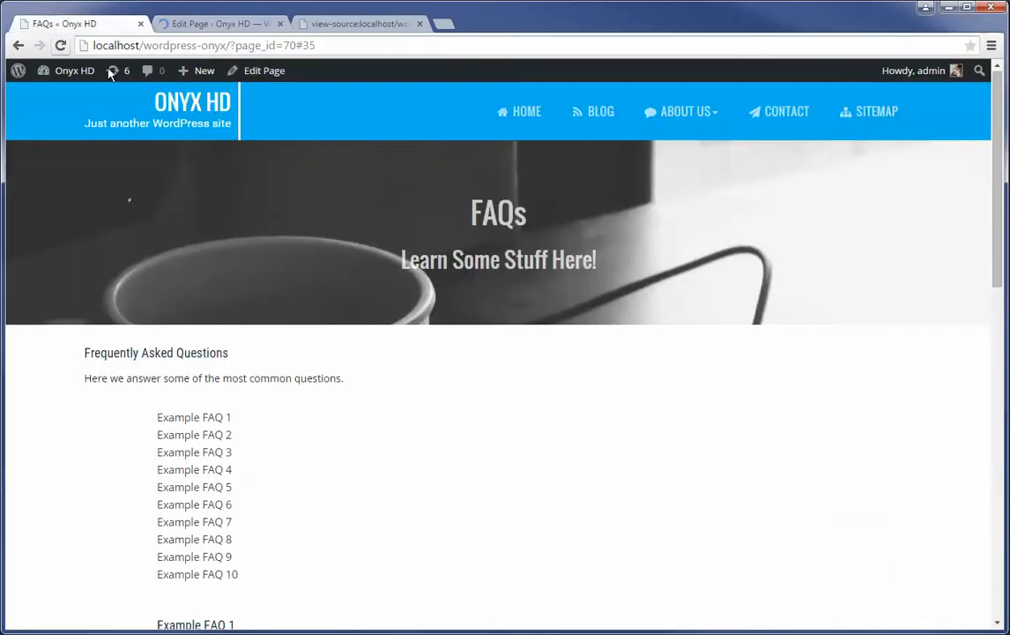
{"action": "left_click", "coordinate": [61, 45]}
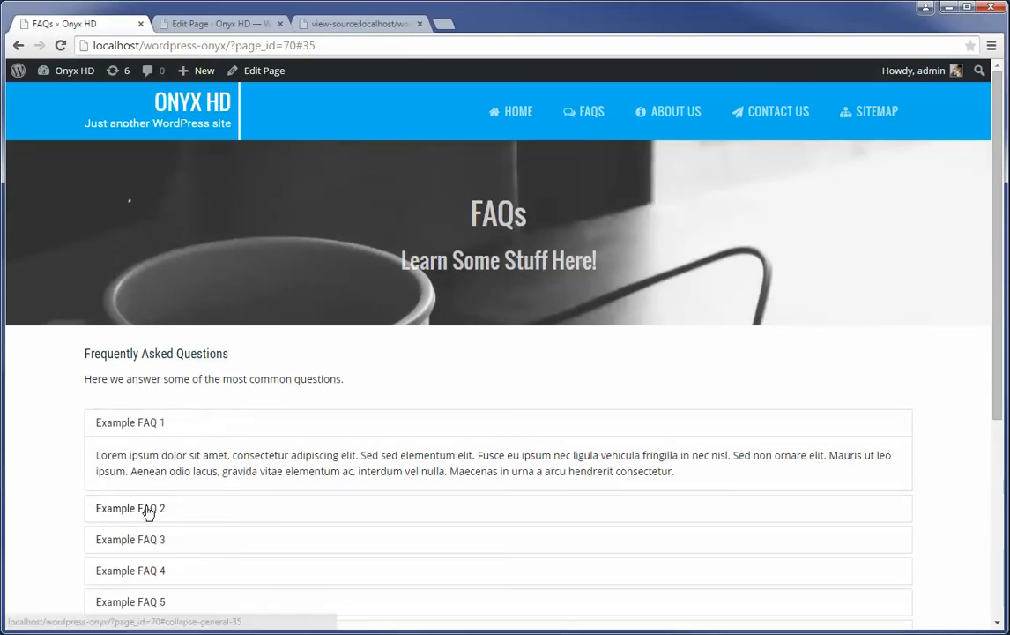
{"action": "left_click", "coordinate": [148, 511]}
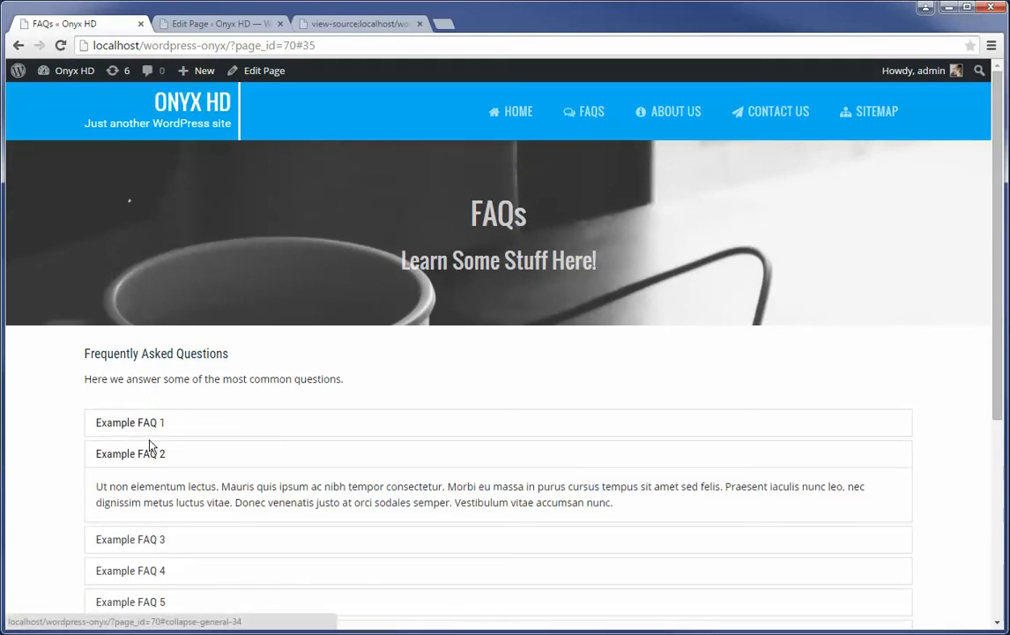
{"action": "left_click", "coordinate": [214, 537]}
{"action": "scroll", "coordinate": [467, 468], "scroll_direction": "down", "scroll_amount": 3}
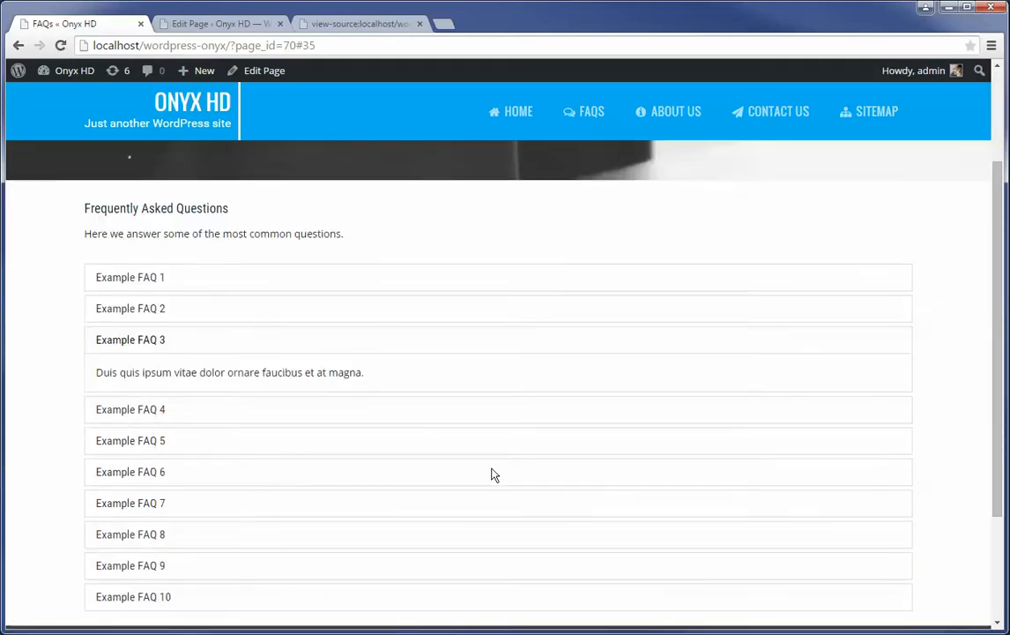
{"action": "left_click", "coordinate": [163, 389]}
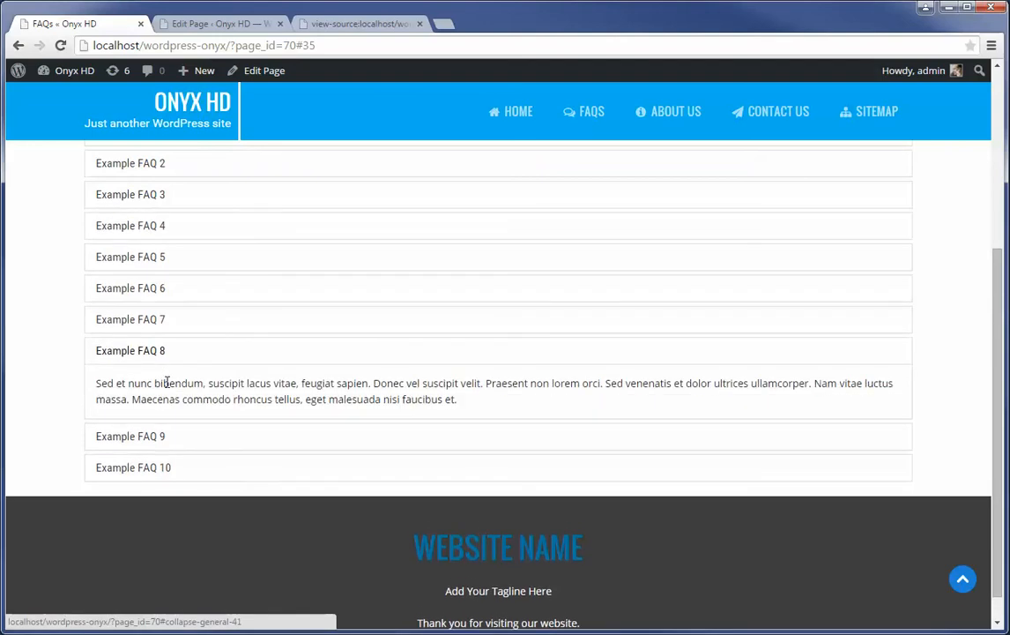
Expand Example FAQ 2, 3, 4 and 5 one after another in the accordion.
{"action": "scroll", "coordinate": [167, 382], "scroll_direction": "up", "scroll_amount": 1}
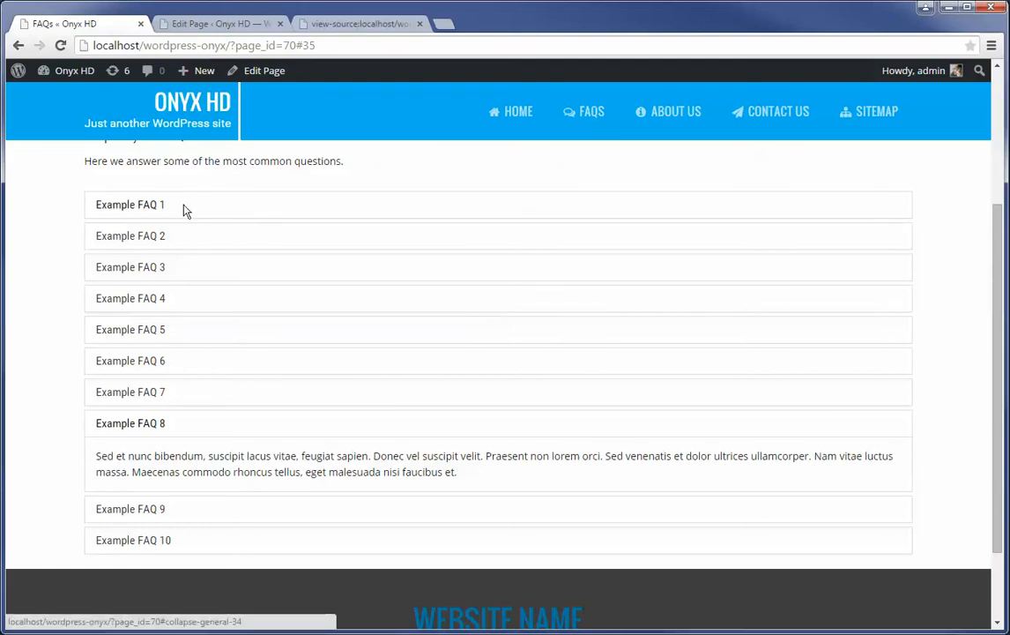
{"action": "left_click", "coordinate": [137, 237]}
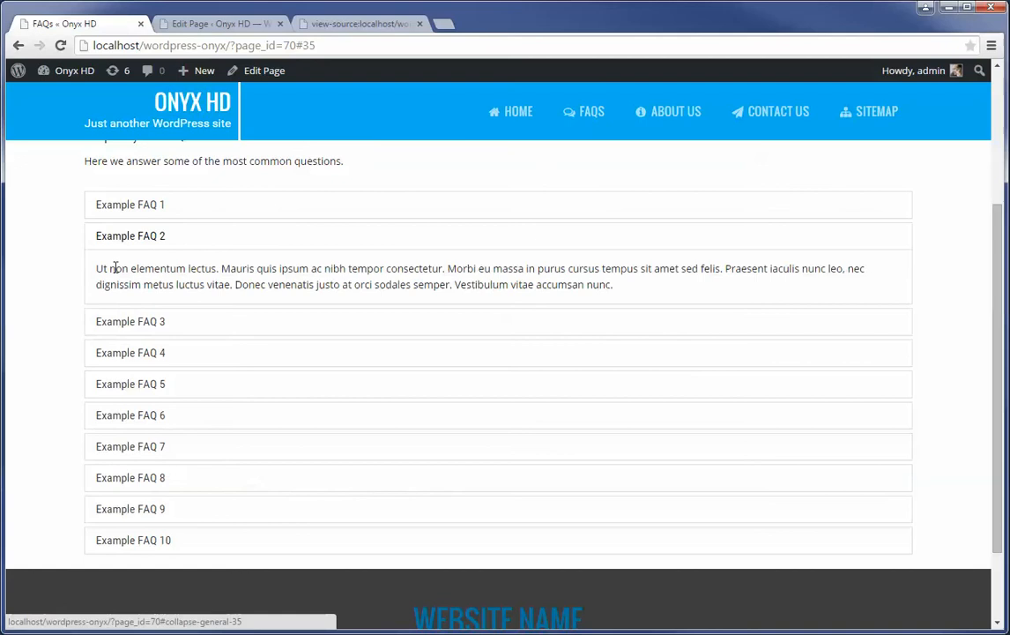
{"action": "left_click", "coordinate": [103, 325]}
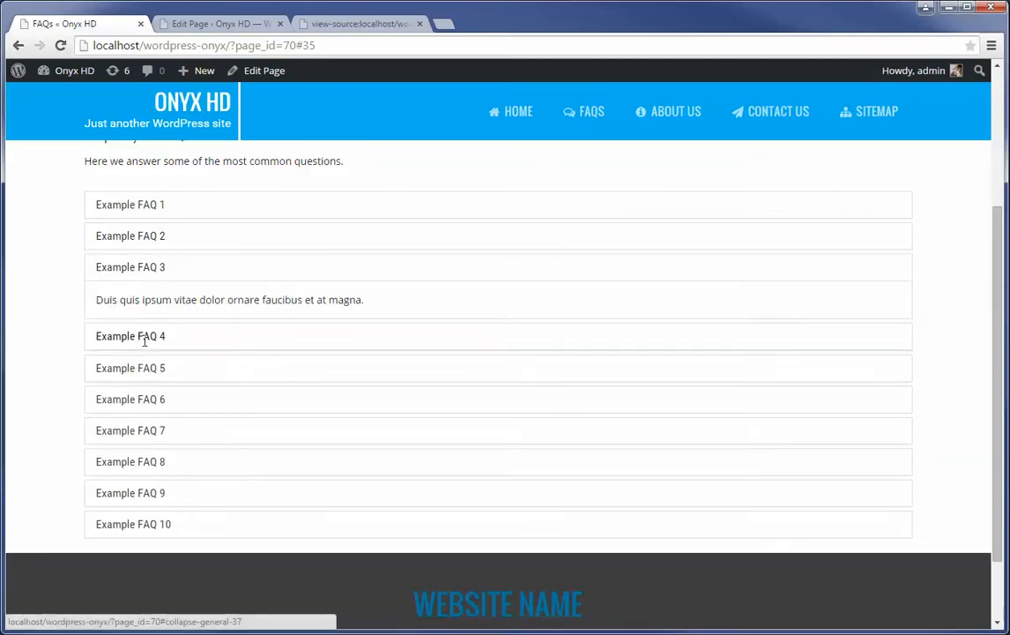
{"action": "left_click", "coordinate": [142, 336]}
{"action": "left_click", "coordinate": [143, 386]}
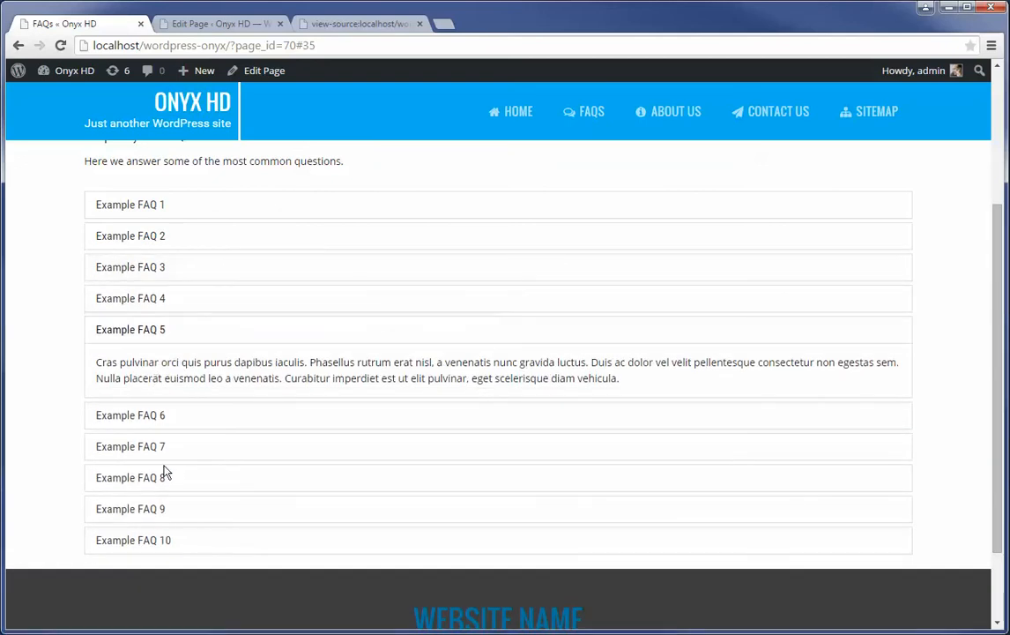
{"action": "scroll", "coordinate": [201, 350], "scroll_direction": "up", "scroll_amount": 1}
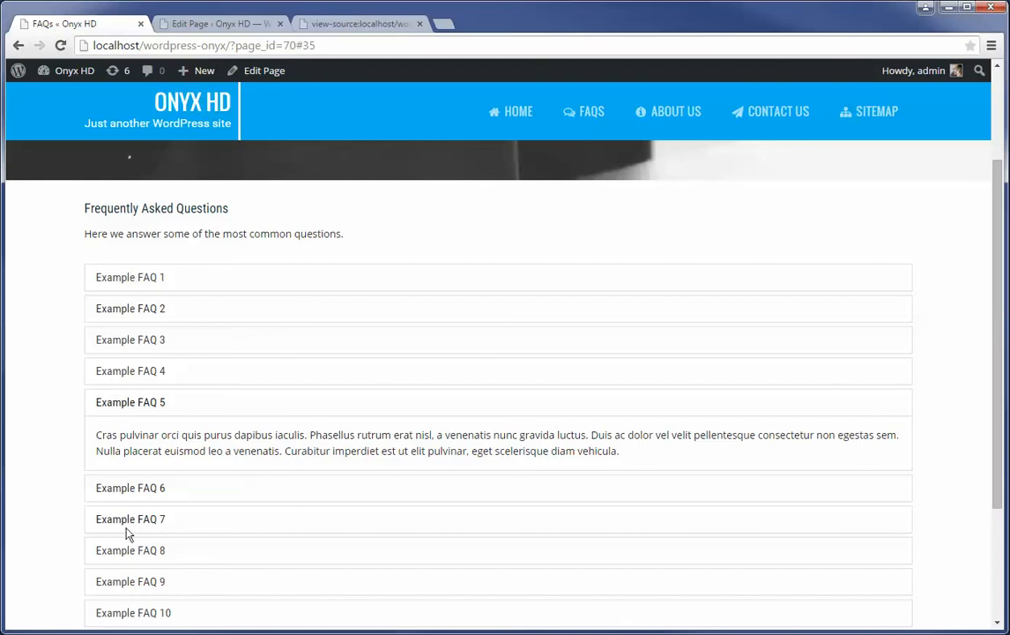
Add a new FAQ category named Sales with the slug sales in the site's admin area.
{"action": "left_click", "coordinate": [242, 27]}
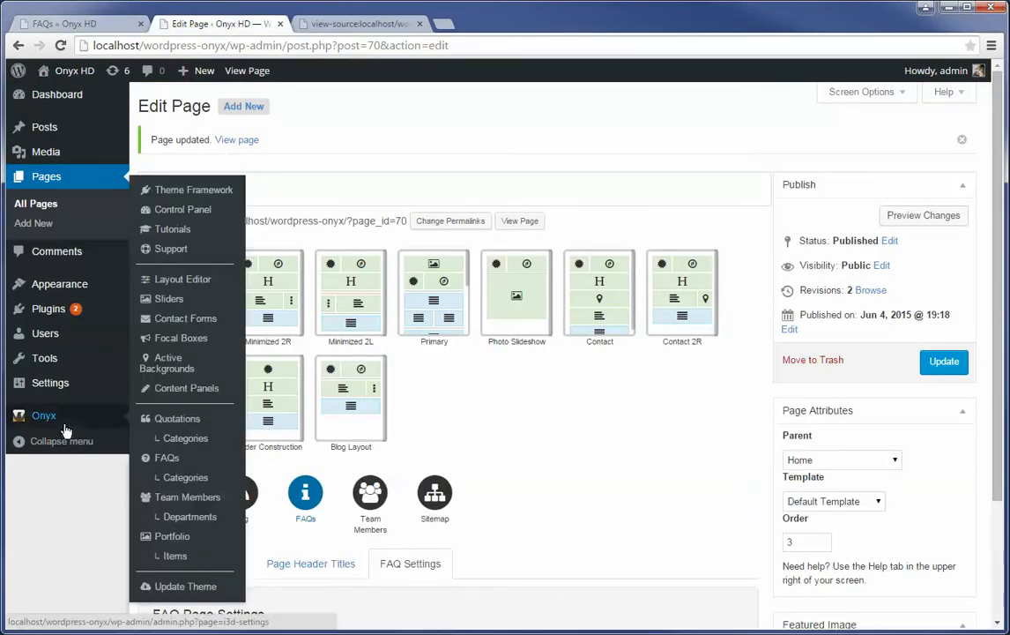
{"action": "mouse_move", "coordinate": [70, 422]}
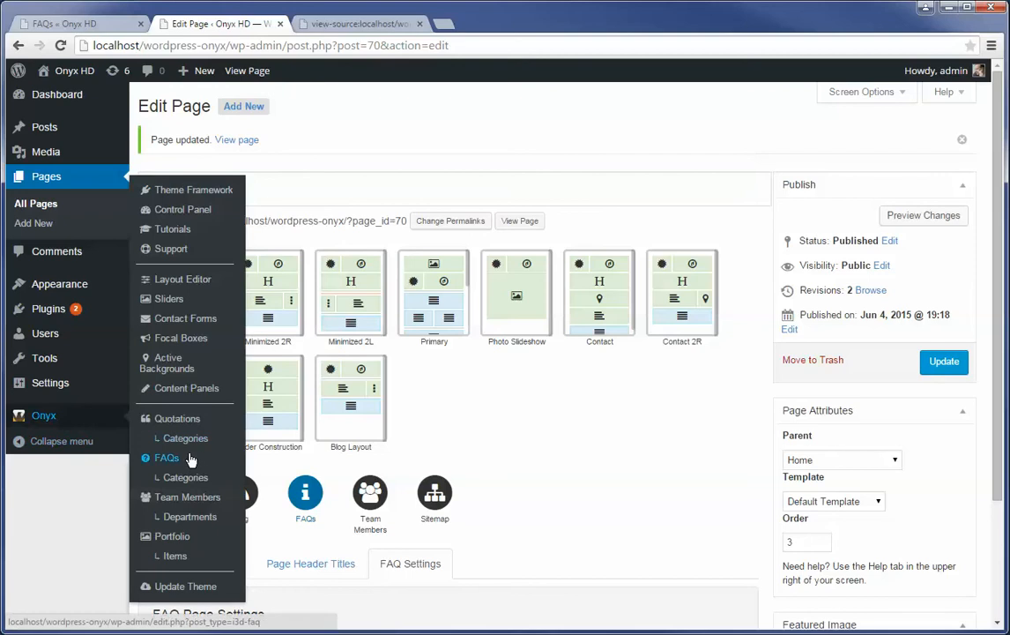
{"action": "left_click", "coordinate": [185, 479]}
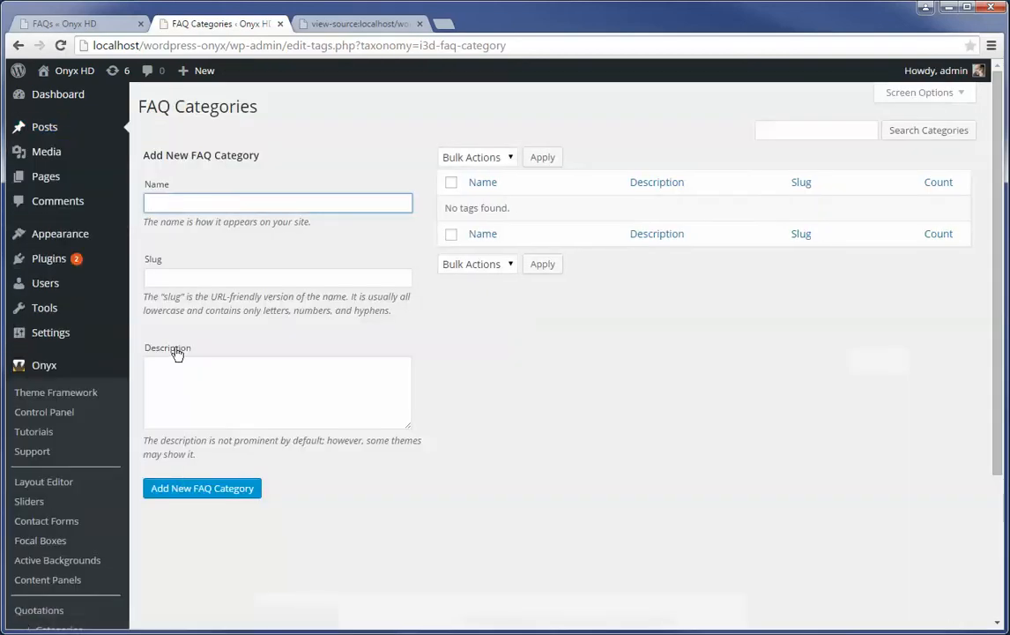
{"action": "type", "text": "Sales"}
{"action": "left_click", "coordinate": [312, 276]}
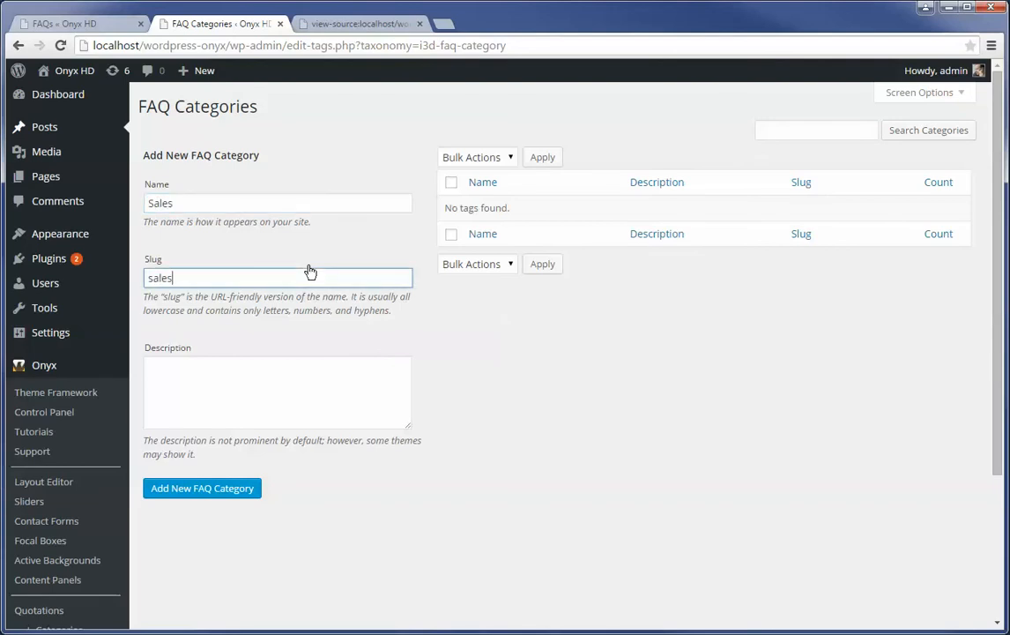
{"action": "left_click", "coordinate": [222, 492]}
Add a second FAQ category named Support with the slug support.
{"action": "left_click", "coordinate": [170, 202]}
{"action": "type", "text": "Support"}
{"action": "key", "text": "Tab"}
{"action": "type", "text": "supp"}
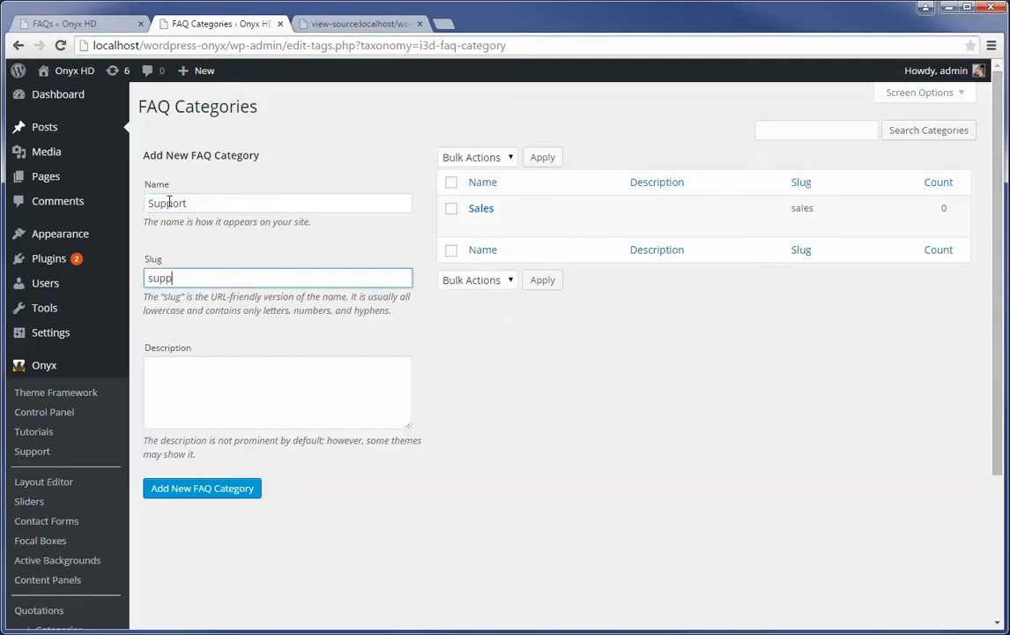
{"action": "left_click", "coordinate": [207, 488]}
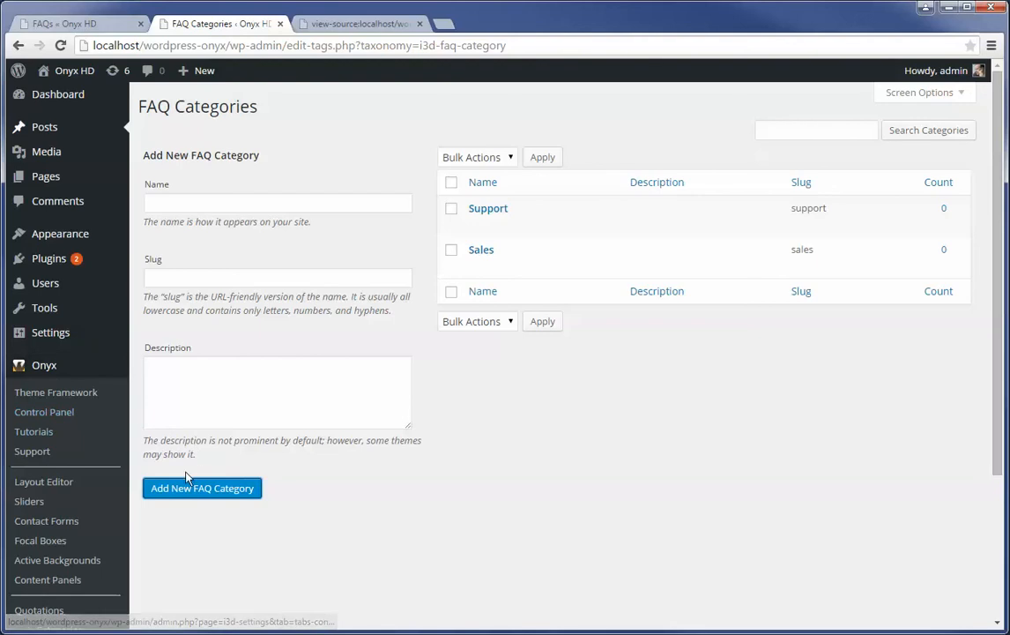
Assign the Sales category to Example FAQ 1 and update the FAQ.
{"action": "scroll", "coordinate": [203, 440], "scroll_direction": "down", "scroll_amount": 2}
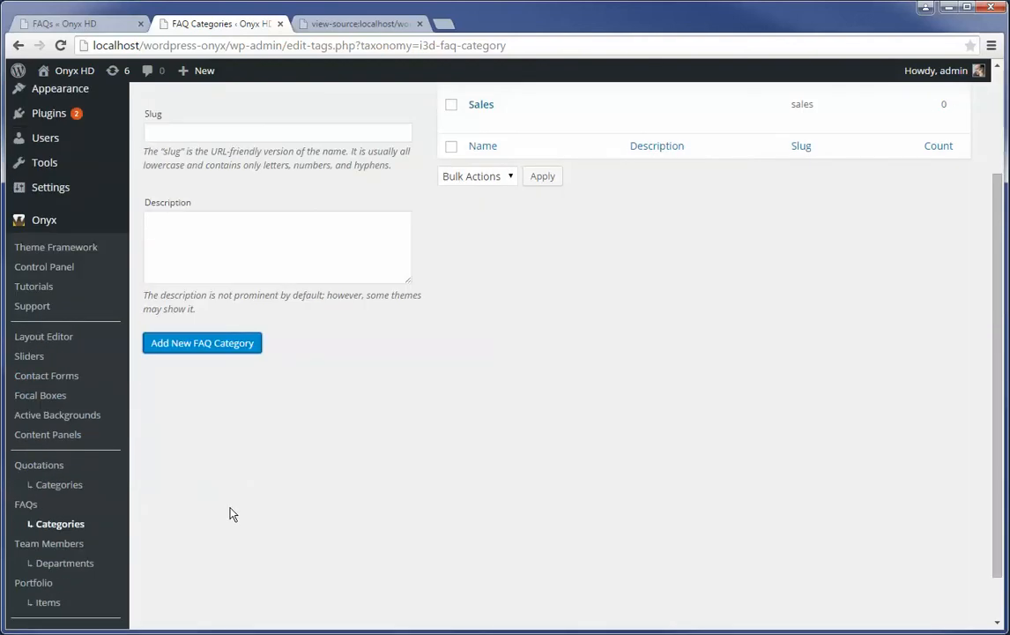
{"action": "left_click", "coordinate": [27, 496]}
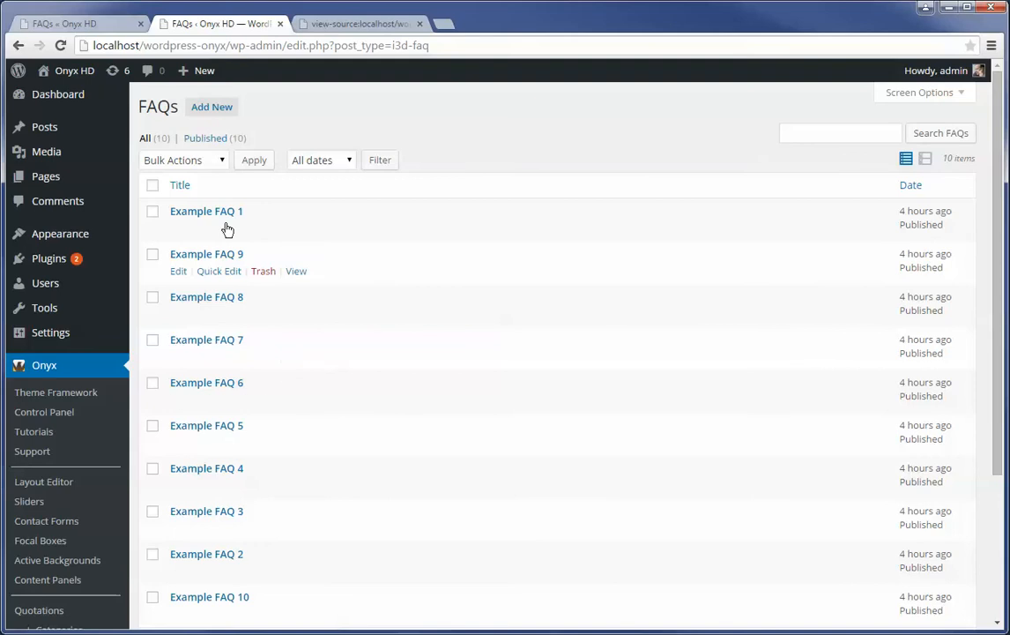
{"action": "left_click", "coordinate": [175, 230]}
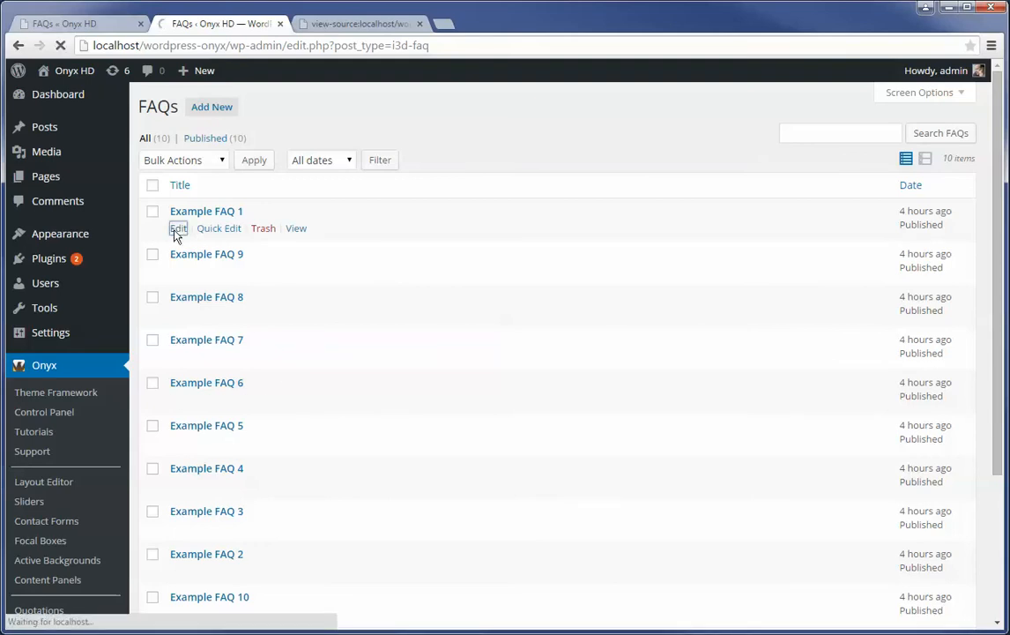
{"action": "scroll", "coordinate": [794, 450], "scroll_direction": "down", "scroll_amount": 3}
{"action": "left_click", "coordinate": [890, 230]}
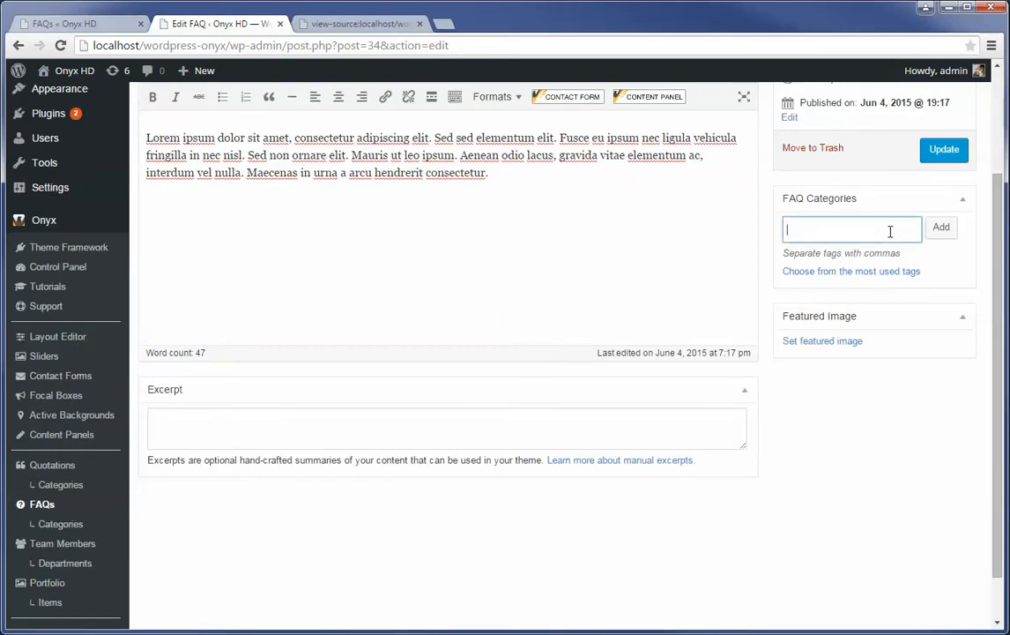
{"action": "left_click", "coordinate": [880, 275]}
{"action": "left_click", "coordinate": [827, 229]}
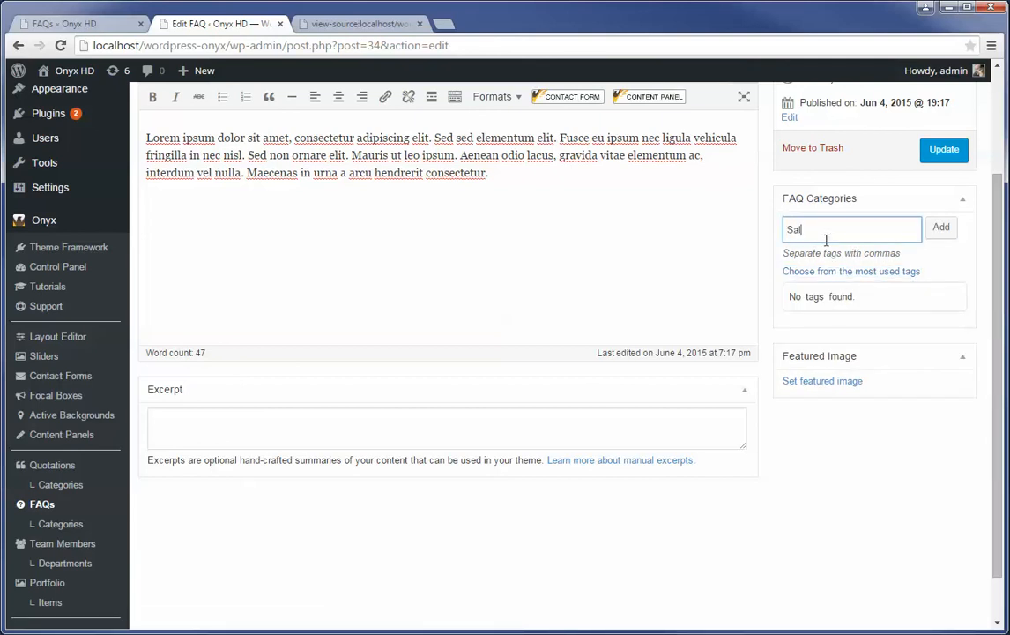
{"action": "type", "text": "Sales"}
{"action": "left_click", "coordinate": [796, 253]}
{"action": "left_click", "coordinate": [950, 231]}
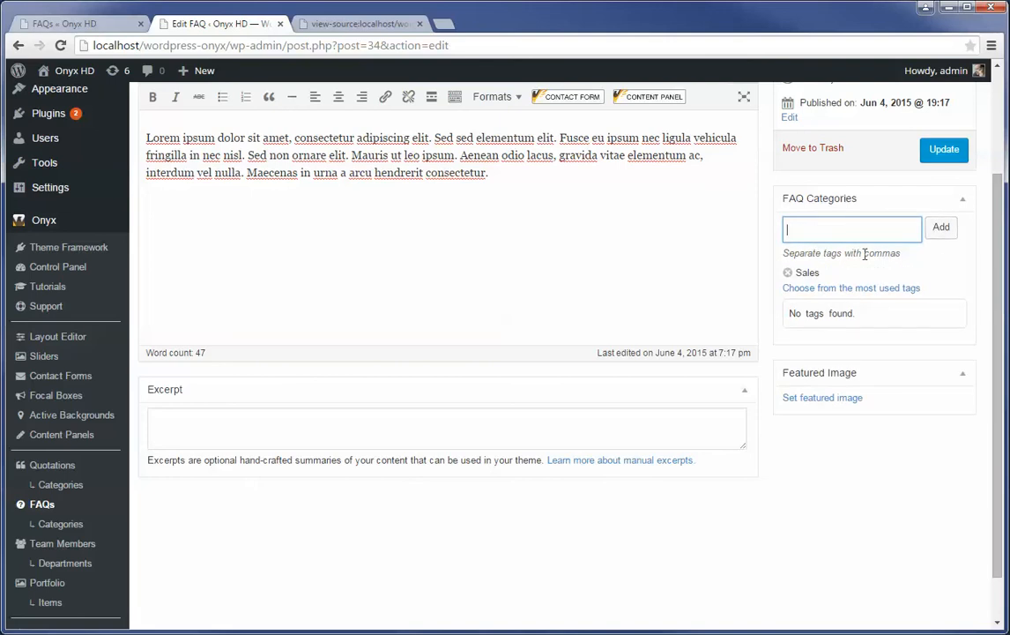
{"action": "scroll", "coordinate": [580, 284], "scroll_direction": "up", "scroll_amount": 1}
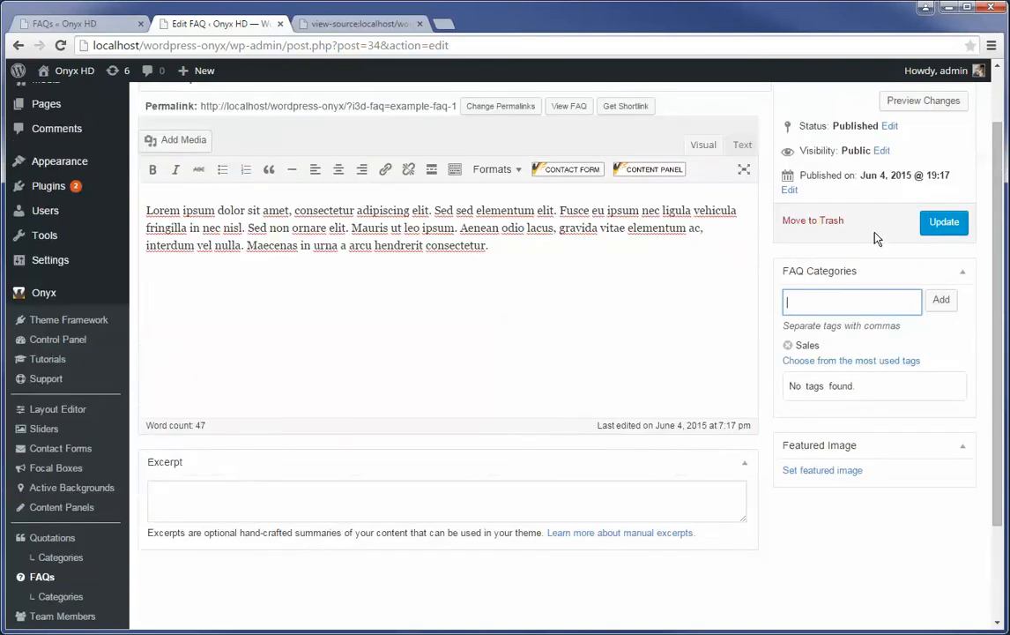
{"action": "left_click", "coordinate": [945, 226]}
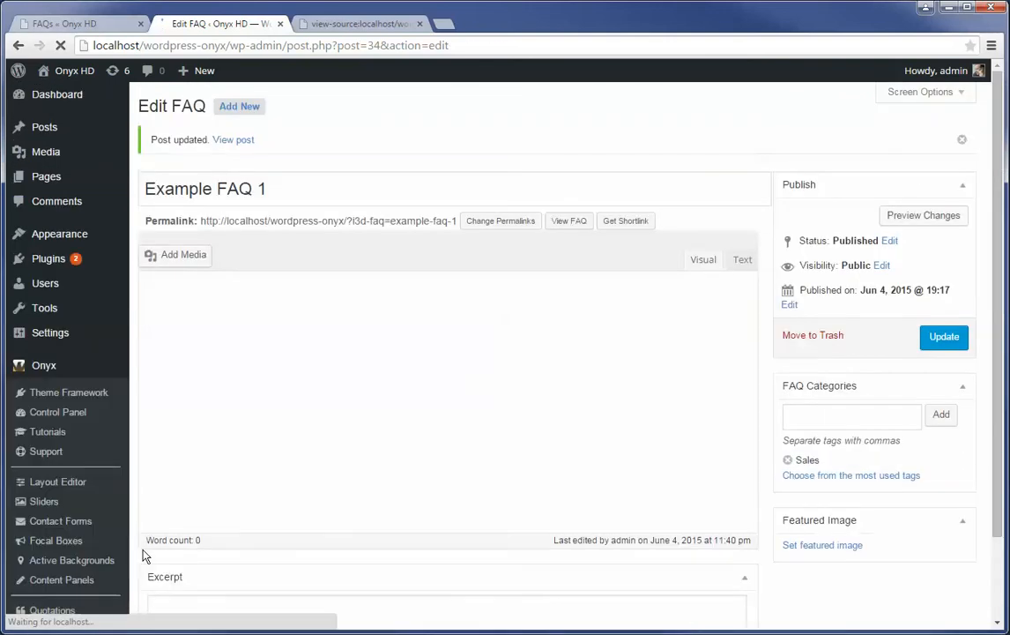
Assign the Support category to Example FAQ 8 from the FAQs list and update the FAQ.
{"action": "scroll", "coordinate": [89, 547], "scroll_direction": "down", "scroll_amount": 2}
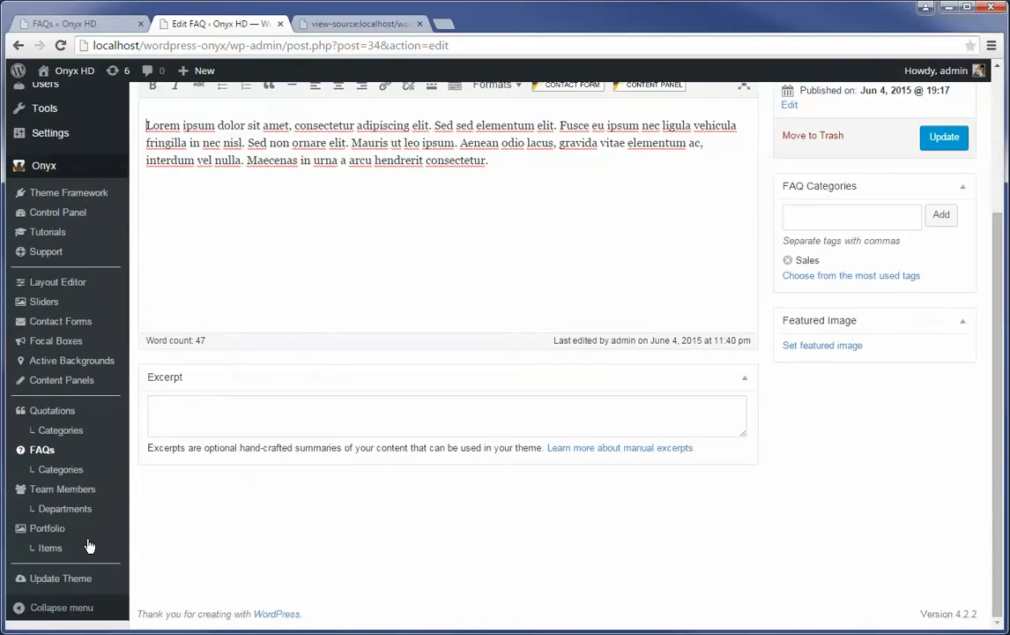
{"action": "left_click", "coordinate": [48, 455]}
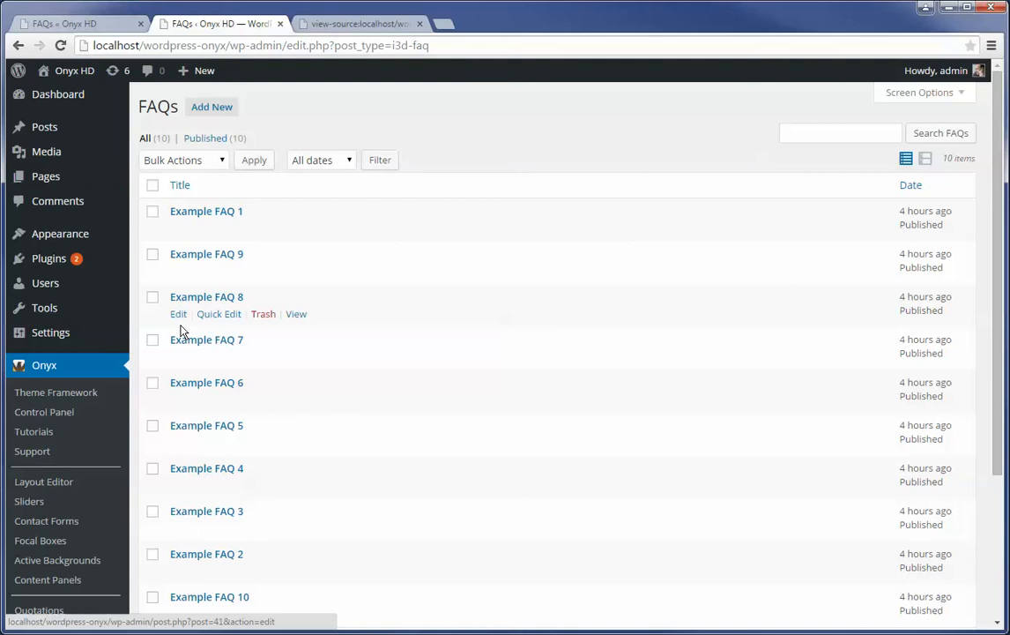
{"action": "left_click", "coordinate": [178, 316]}
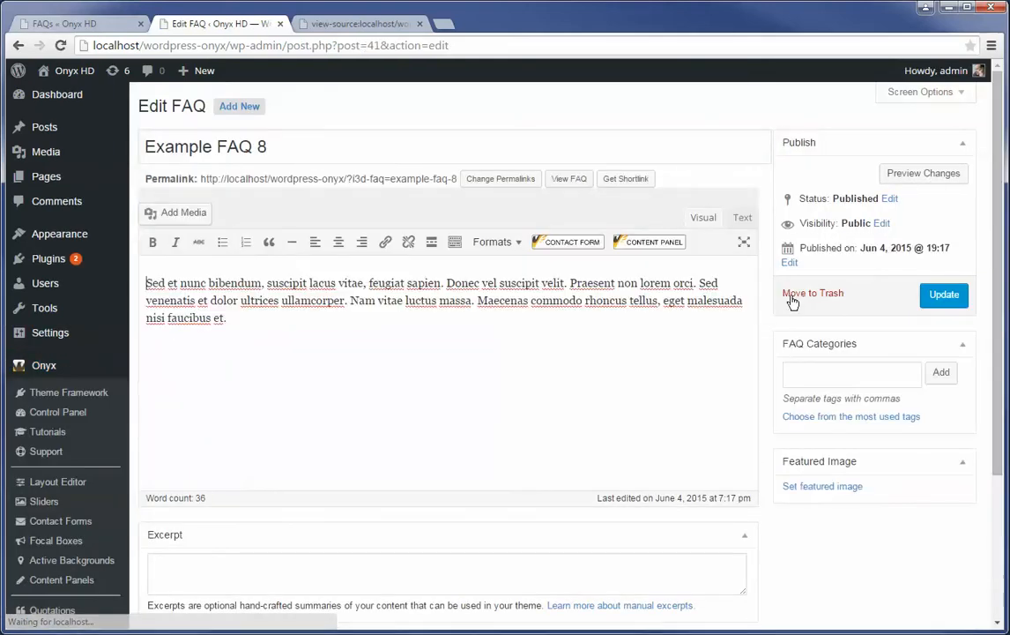
{"action": "left_click", "coordinate": [818, 374]}
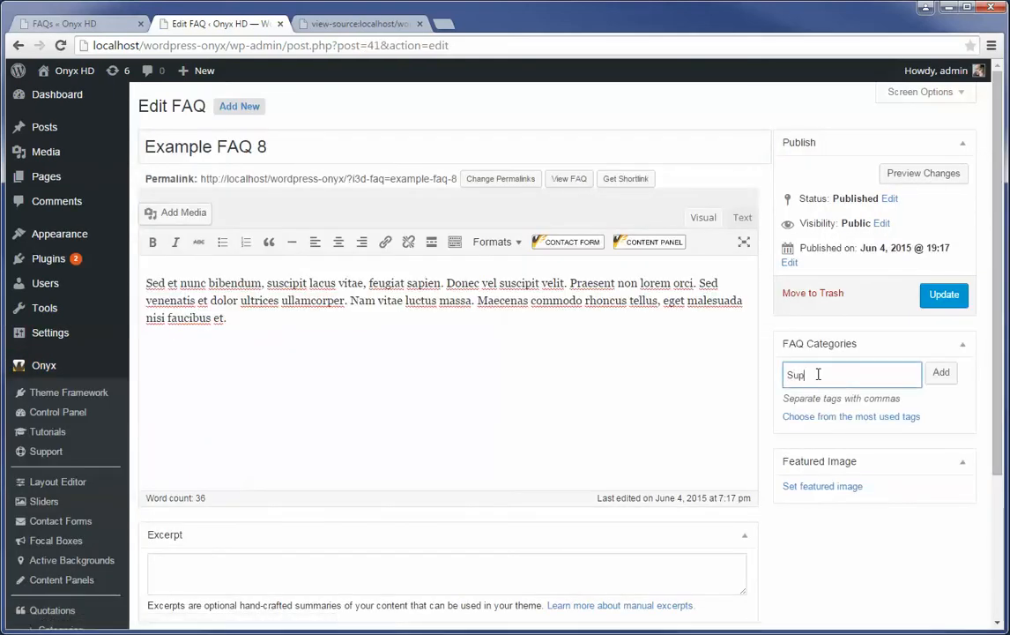
{"action": "left_click", "coordinate": [941, 372]}
{"action": "left_click", "coordinate": [945, 294]}
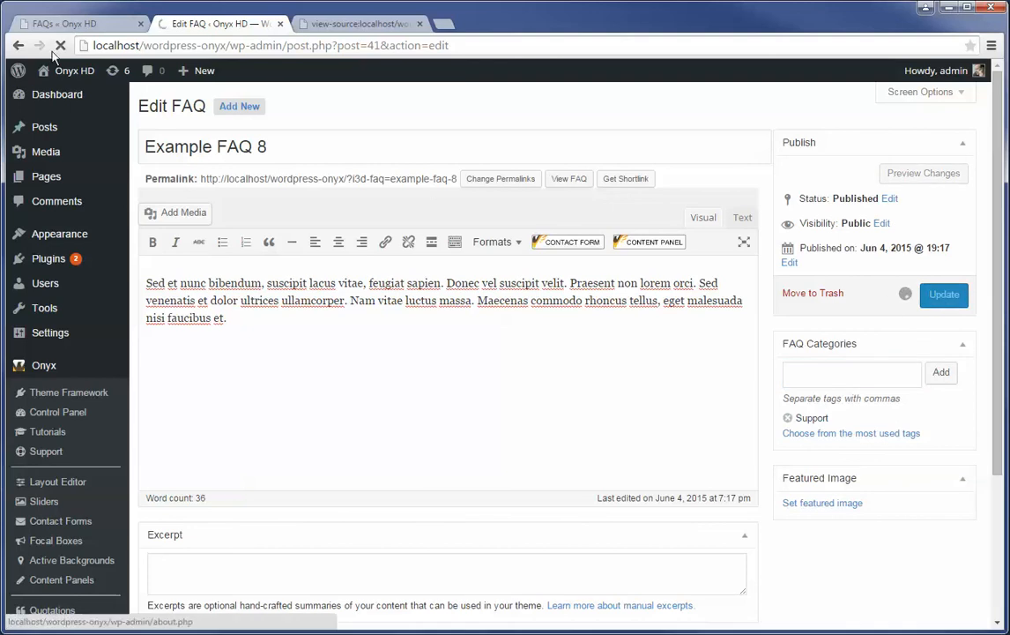
Reload the live FAQs page and examine how the questions are grouped by category.
{"action": "left_click", "coordinate": [57, 24]}
{"action": "left_click", "coordinate": [60, 45]}
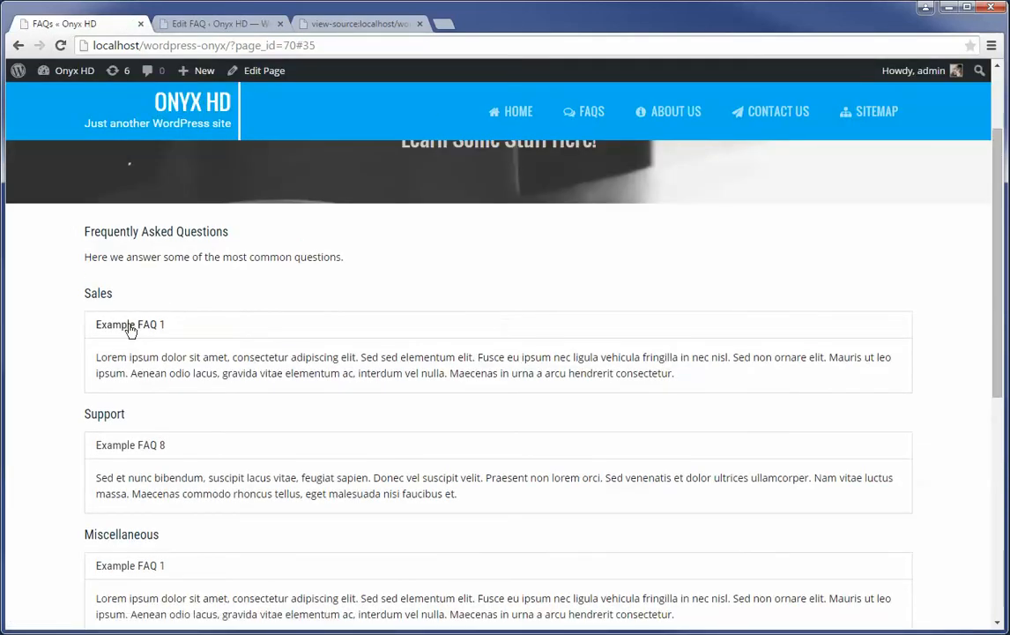
{"action": "scroll", "coordinate": [155, 436], "scroll_direction": "down", "scroll_amount": 1}
{"action": "scroll", "coordinate": [150, 524], "scroll_direction": "down", "scroll_amount": 1}
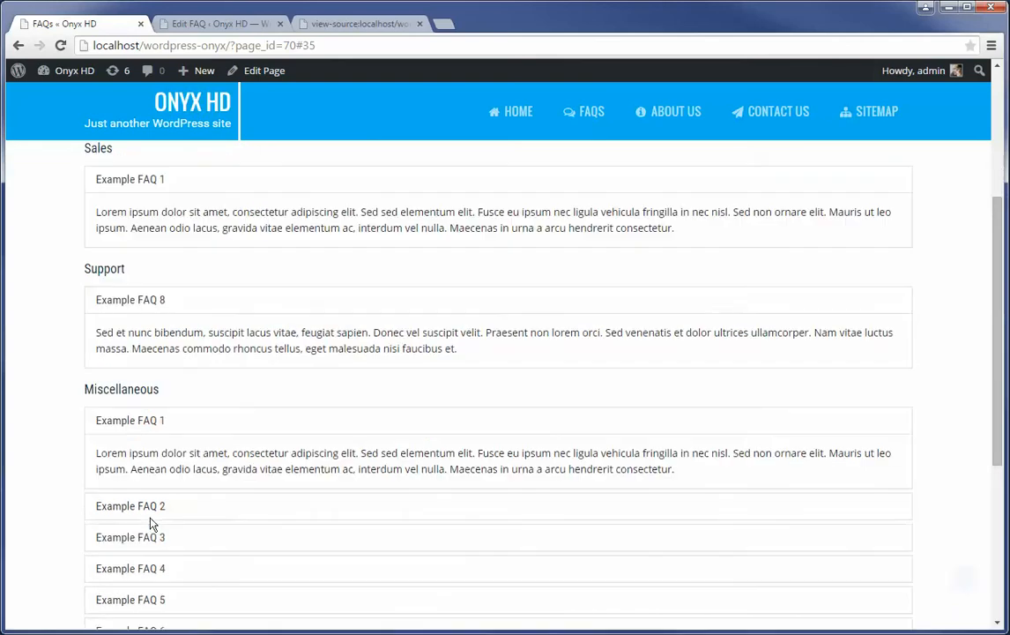
{"action": "scroll", "coordinate": [159, 476], "scroll_direction": "down", "scroll_amount": 2}
{"action": "scroll", "coordinate": [161, 474], "scroll_direction": "up", "scroll_amount": 3}
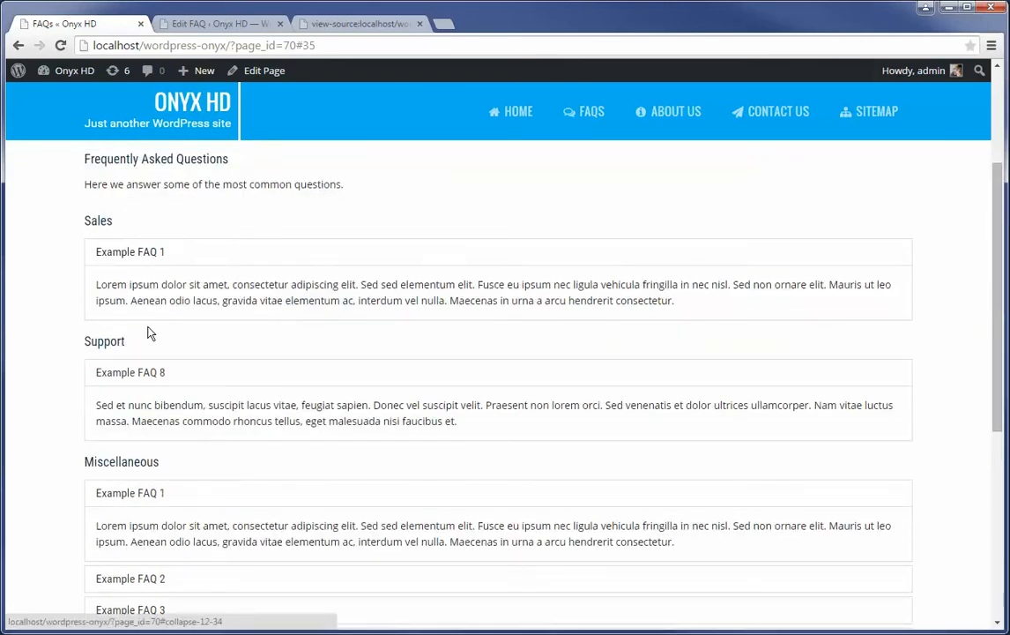
{"action": "scroll", "coordinate": [243, 492], "scroll_direction": "down", "scroll_amount": 1}
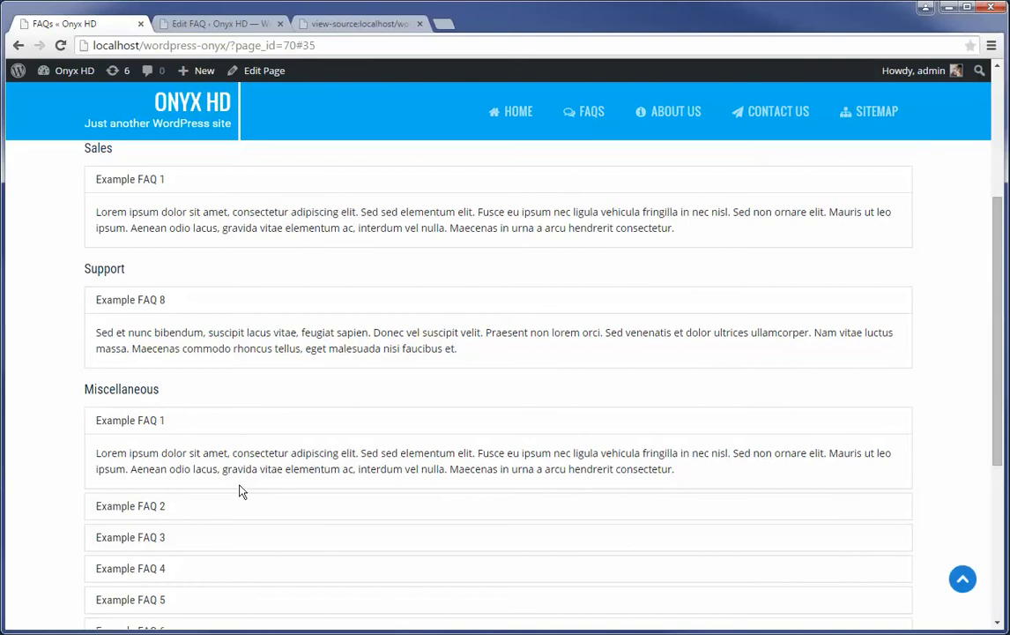
{"action": "scroll", "coordinate": [138, 490], "scroll_direction": "down", "scroll_amount": 1}
Expand Example FAQ 3, 4 and 5 one after another in the Miscellaneous group.
{"action": "left_click", "coordinate": [141, 468]}
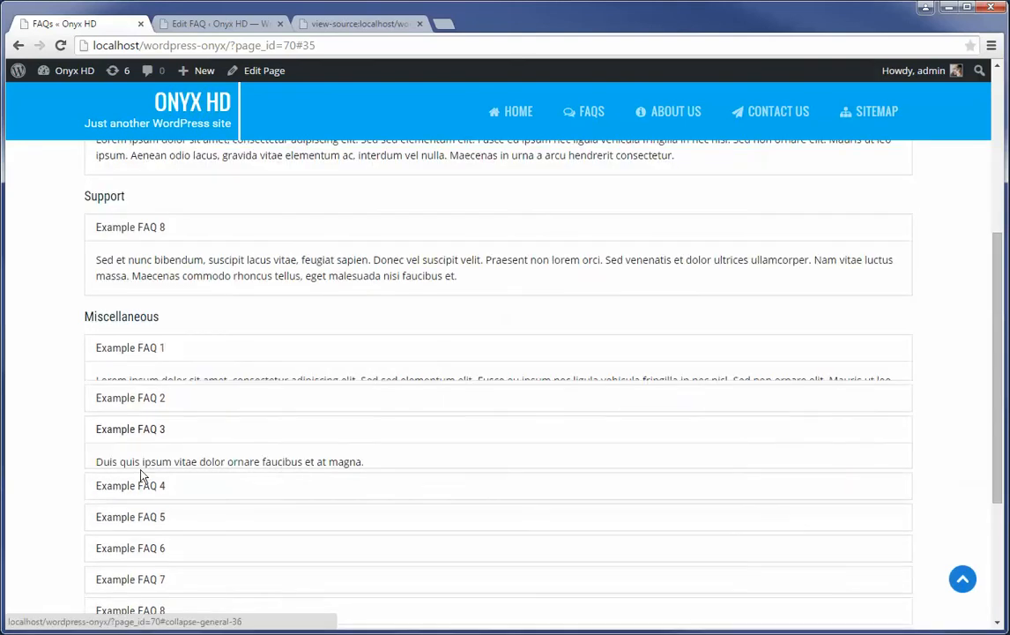
{"action": "left_click", "coordinate": [134, 483]}
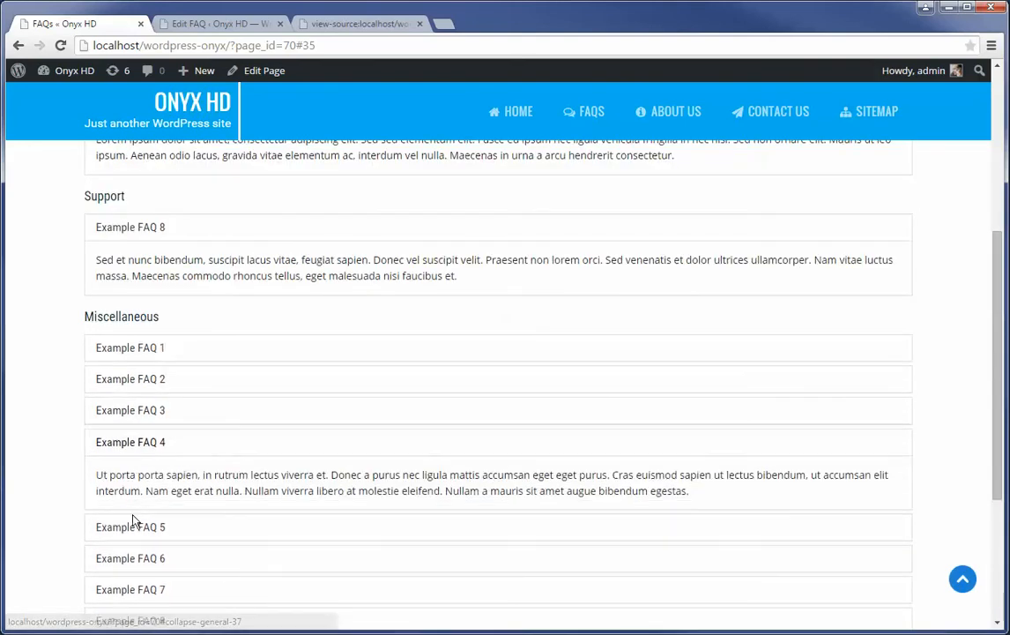
{"action": "left_click", "coordinate": [136, 529]}
{"action": "scroll", "coordinate": [130, 300], "scroll_direction": "up", "scroll_amount": 4}
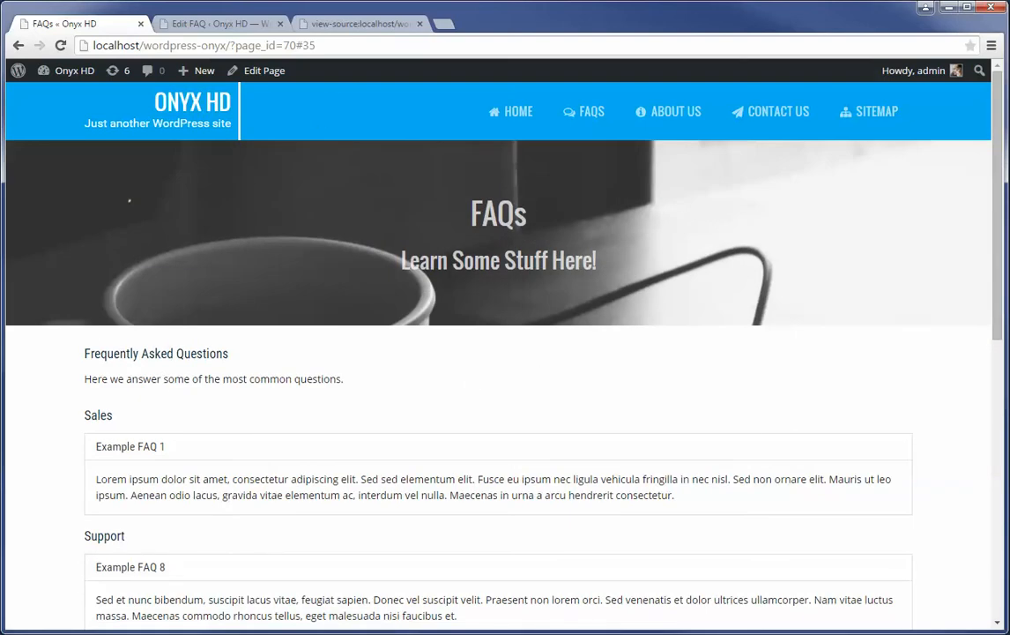
Open the Minimized layout in the admin area's Layout Editor, review its sections and leave without saving.
{"action": "left_click", "coordinate": [226, 27]}
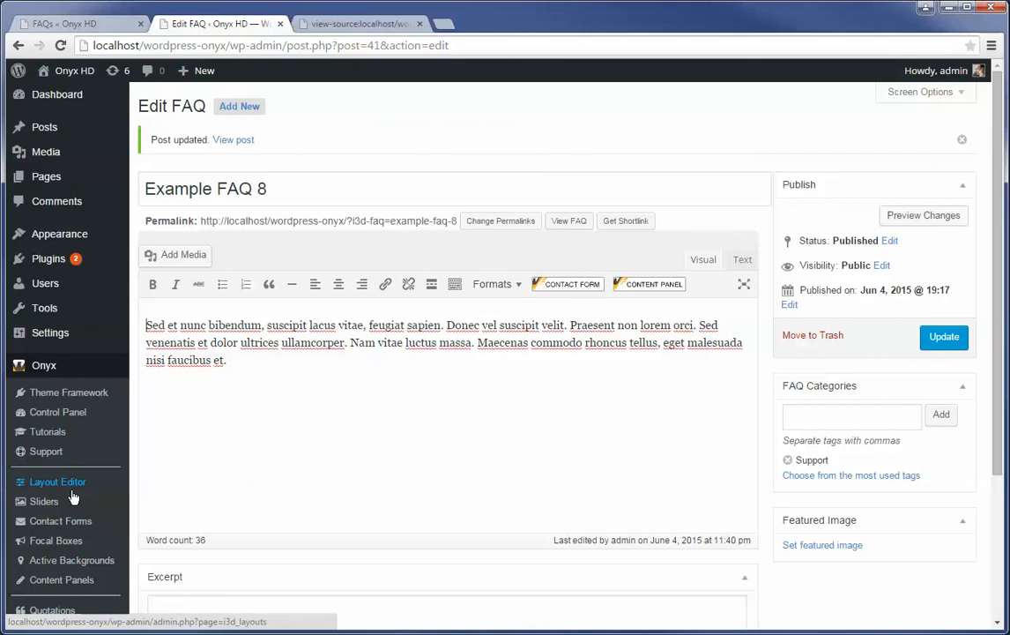
{"action": "scroll", "coordinate": [72, 492], "scroll_direction": "down", "scroll_amount": 2}
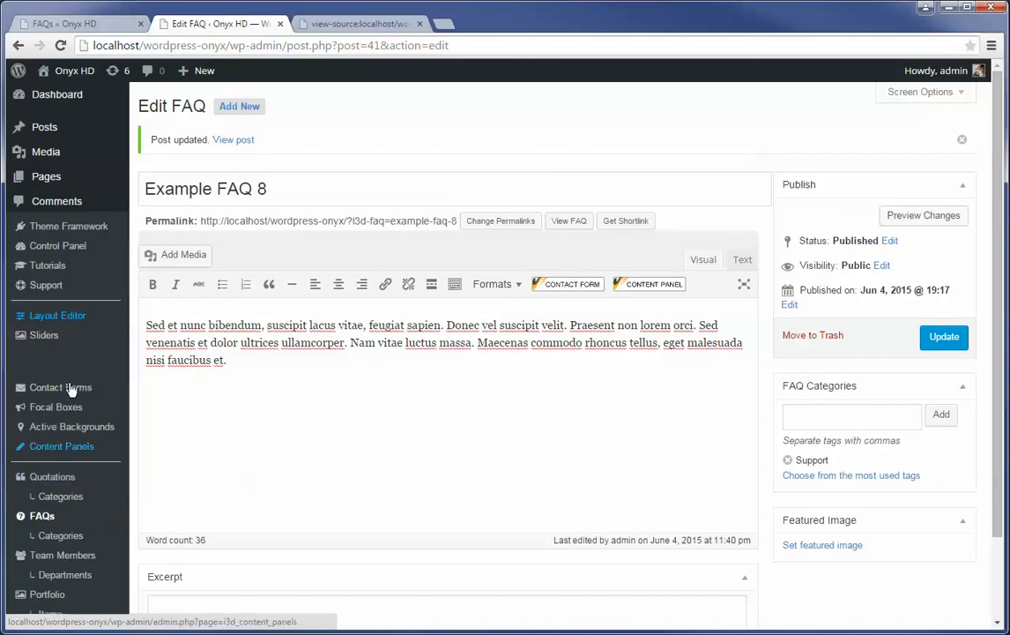
{"action": "left_click", "coordinate": [60, 319]}
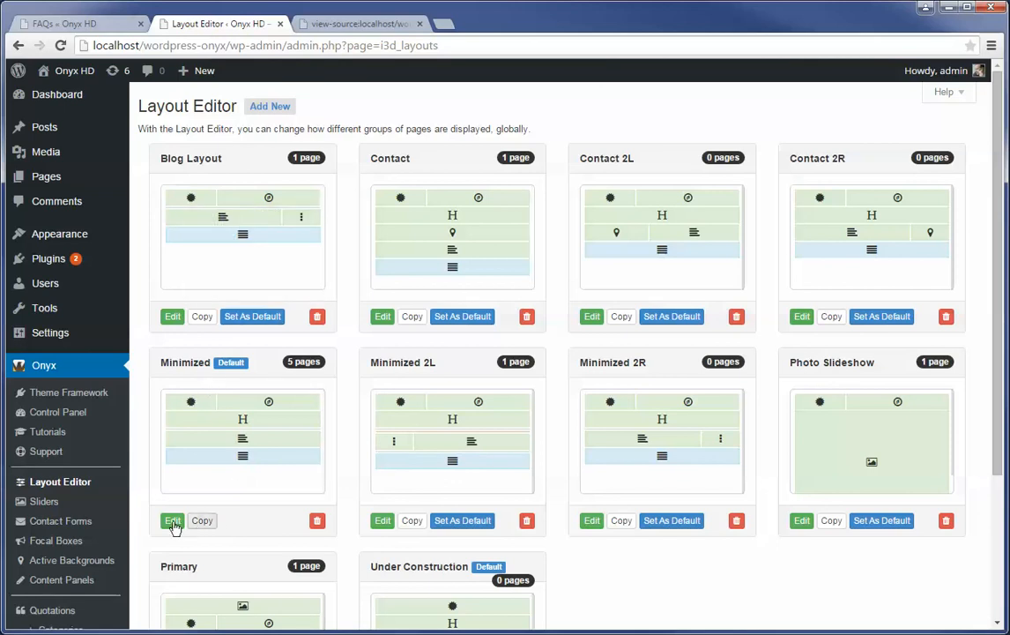
{"action": "left_click", "coordinate": [173, 522]}
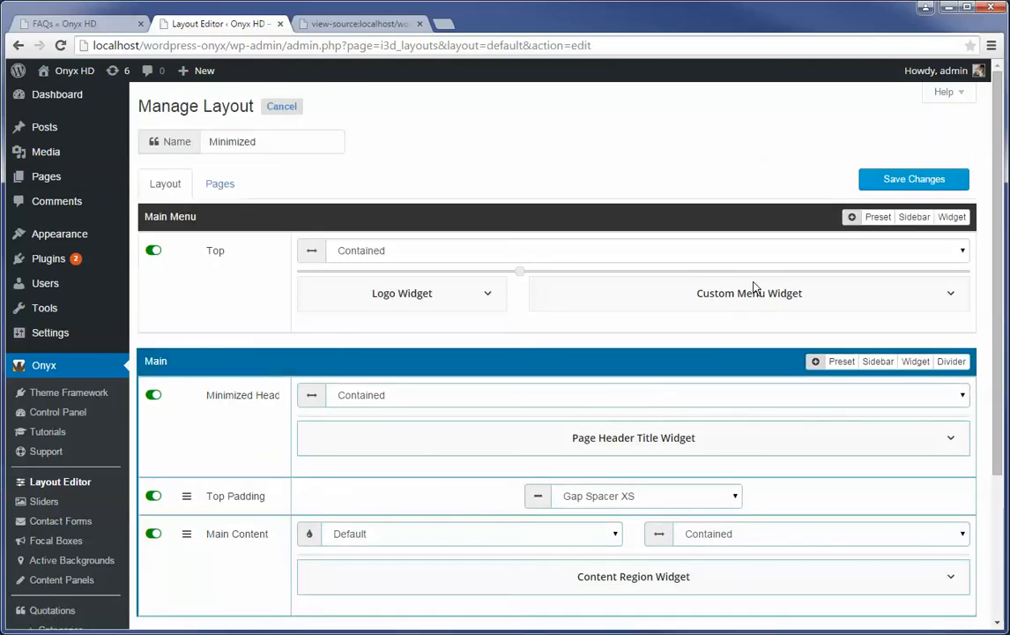
{"action": "scroll", "coordinate": [620, 289], "scroll_direction": "down", "scroll_amount": 2}
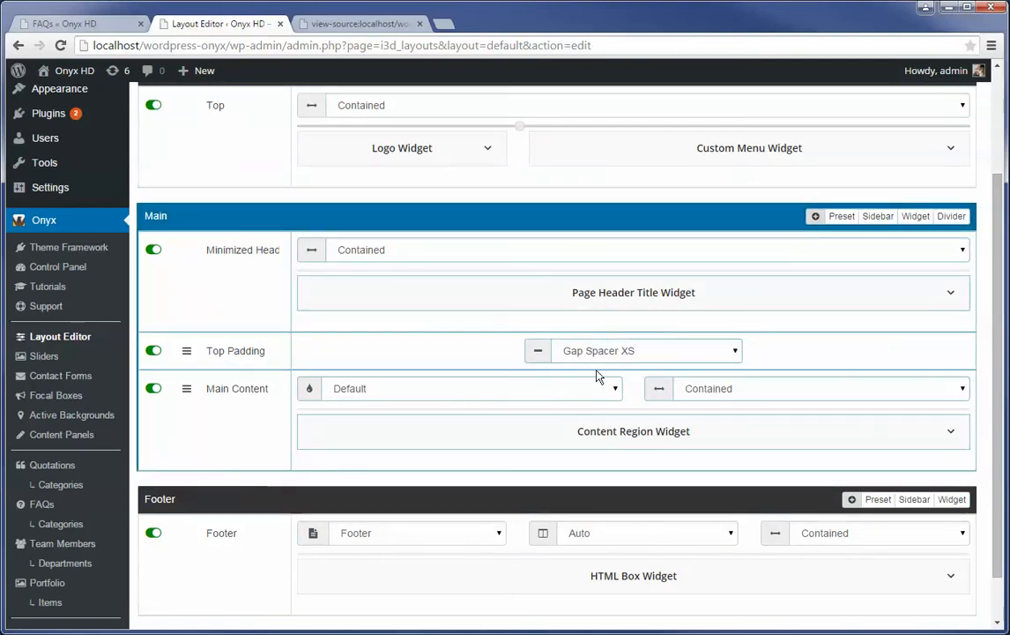
{"action": "scroll", "coordinate": [238, 371], "scroll_direction": "up", "scroll_amount": 2}
{"action": "left_click", "coordinate": [282, 106]}
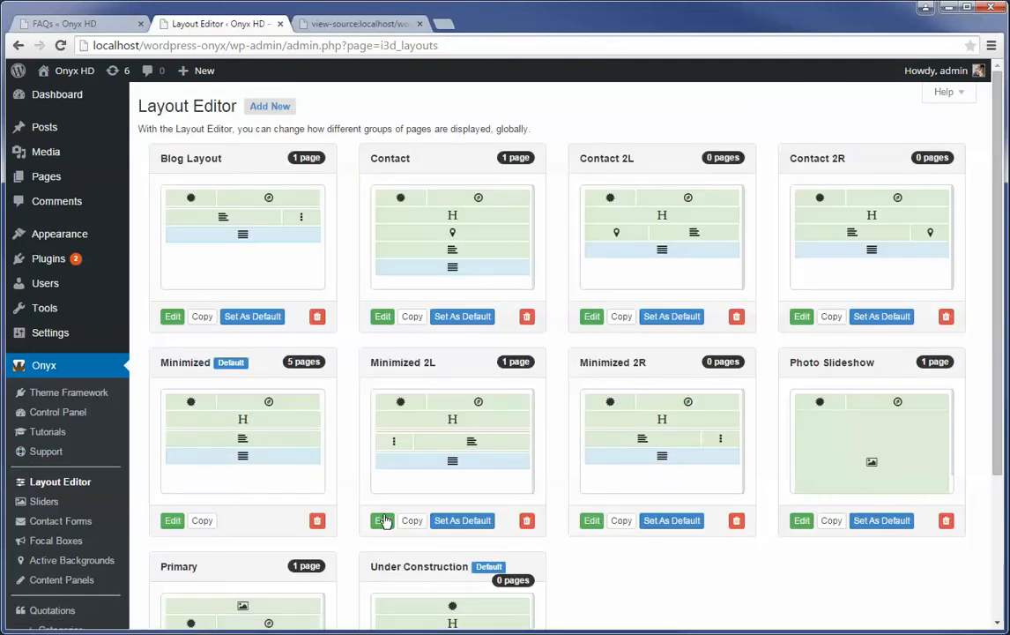
Assign the Minimized 2L layout to the FAQs page and save the layout changes.
{"action": "left_click", "coordinate": [382, 520]}
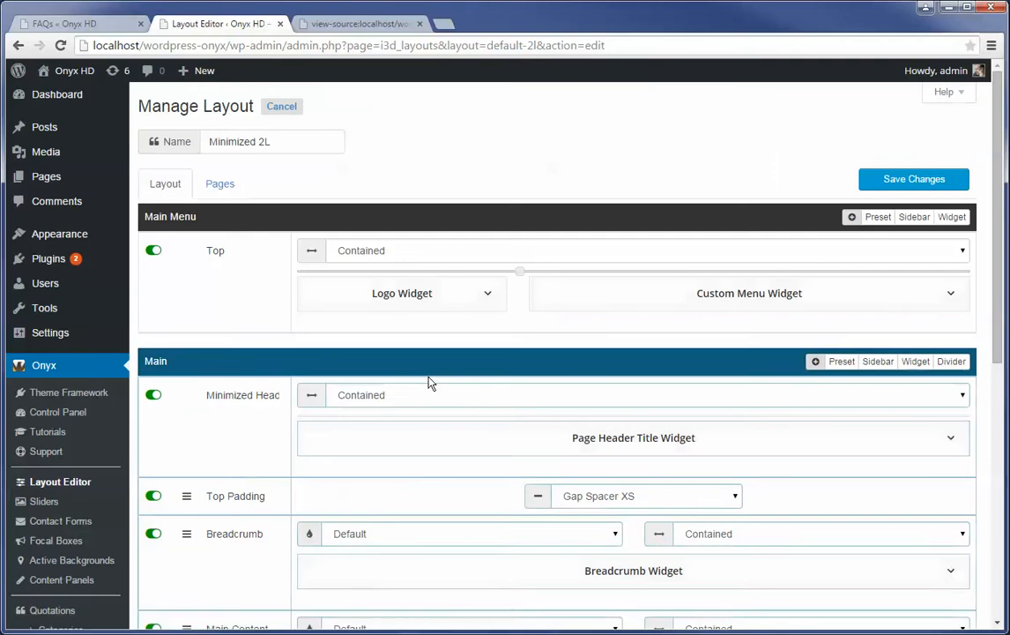
{"action": "left_click", "coordinate": [226, 189]}
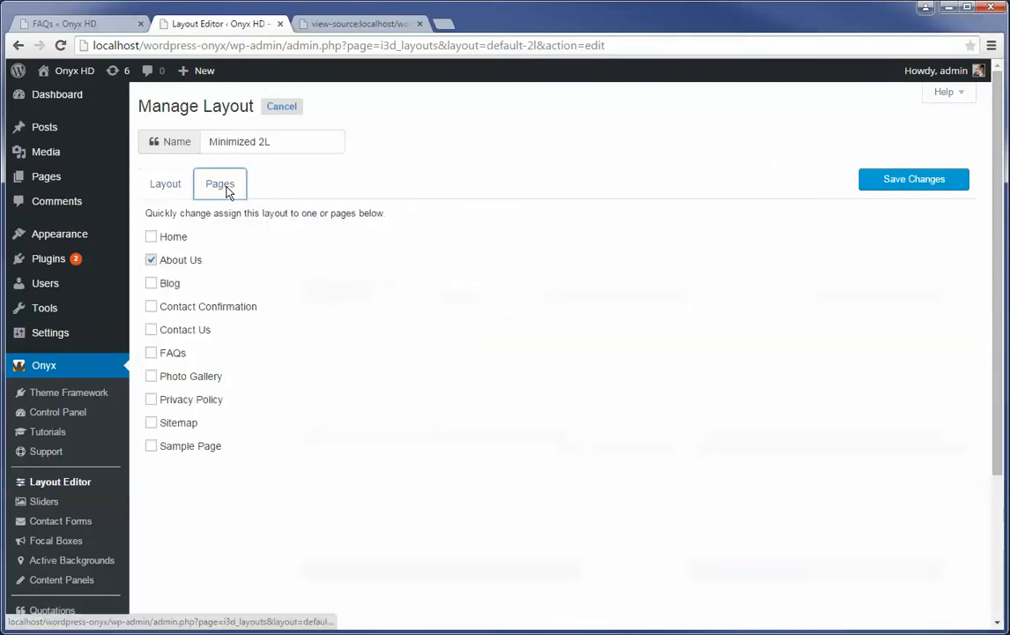
{"action": "left_click", "coordinate": [151, 352]}
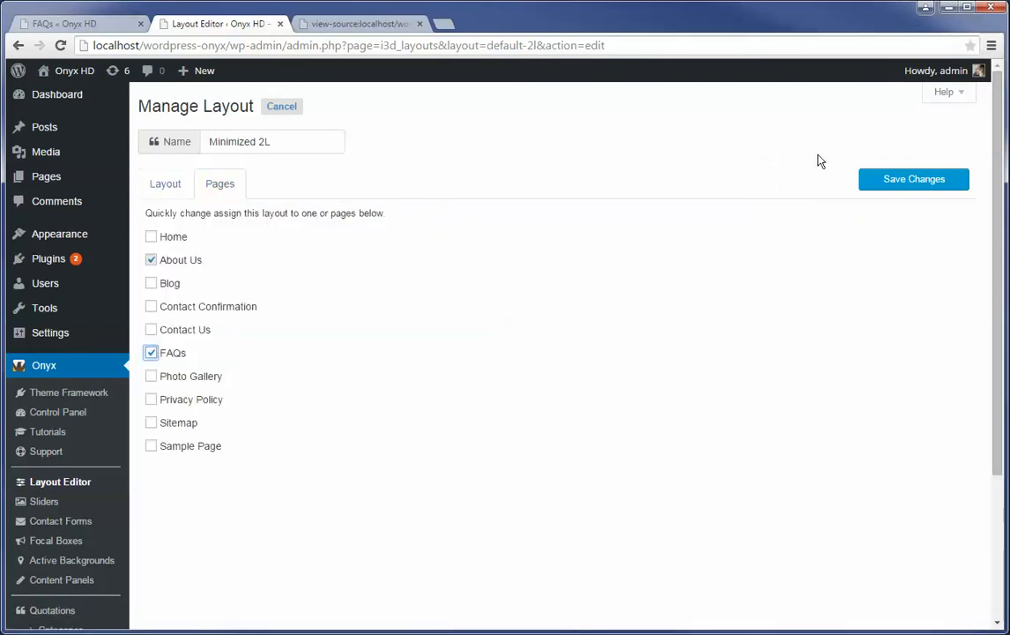
{"action": "left_click", "coordinate": [886, 188]}
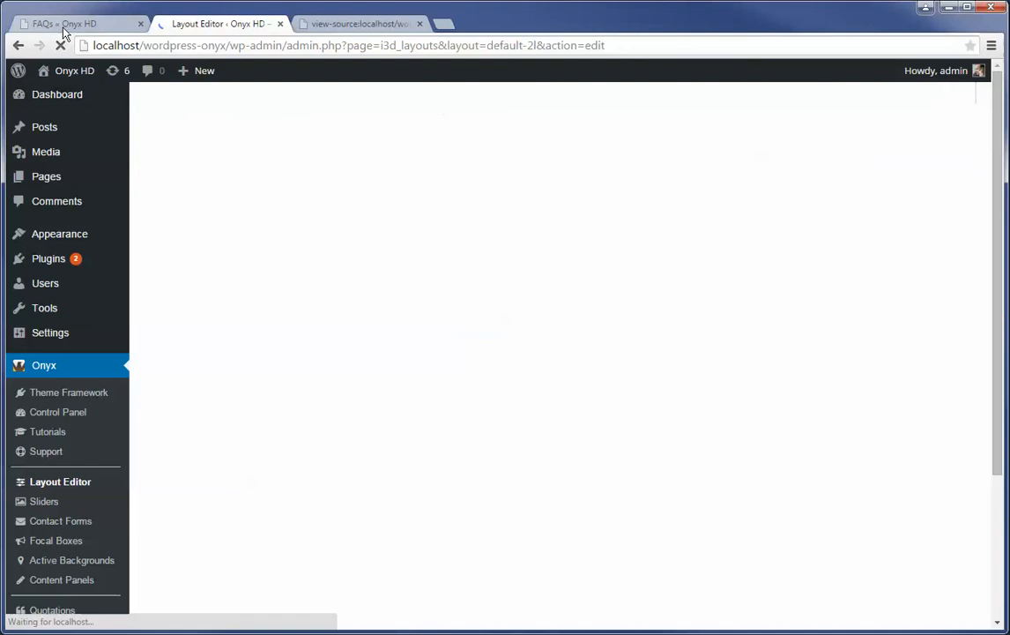
Reload the live FAQs page and check its page layout.
{"action": "left_click", "coordinate": [63, 26]}
{"action": "left_click", "coordinate": [59, 45]}
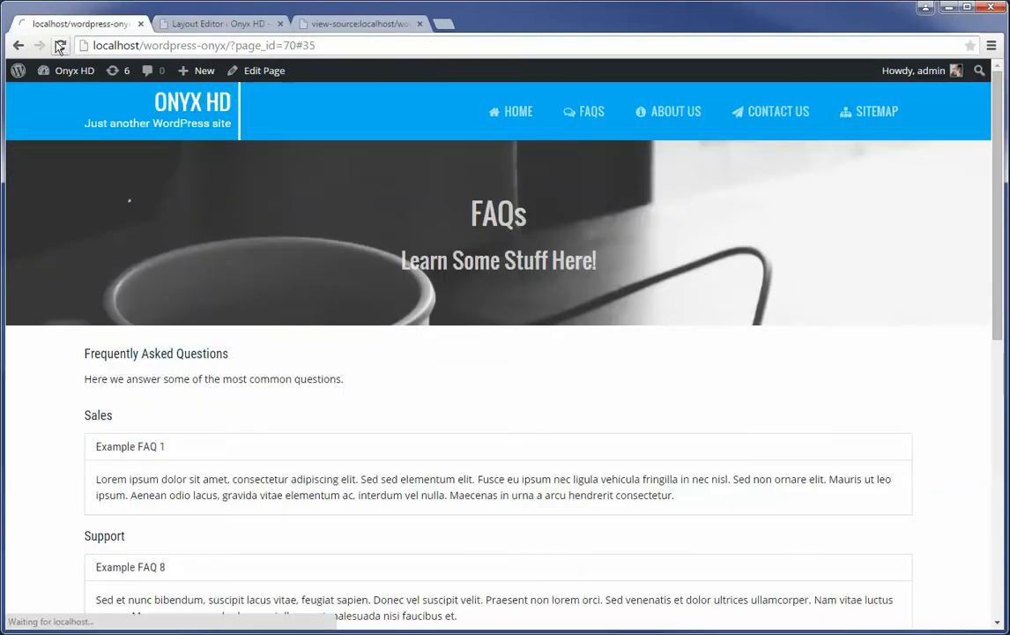
{"action": "scroll", "coordinate": [555, 483], "scroll_direction": "down", "scroll_amount": 1}
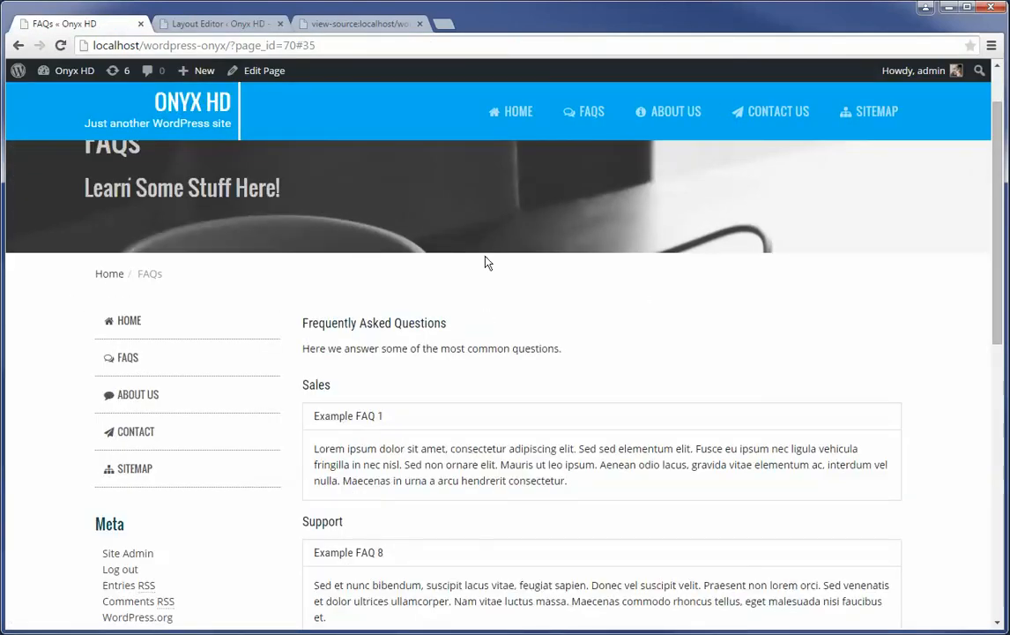
Visit the About Us page for comparison, then return to the FAQs page and review its full length.
{"action": "left_click", "coordinate": [670, 111]}
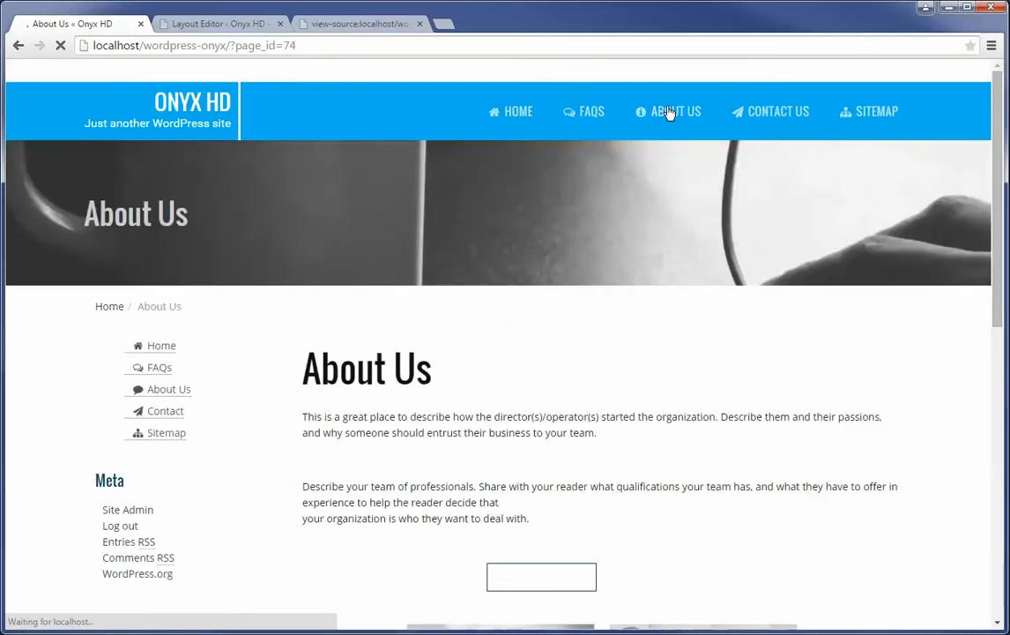
{"action": "left_click", "coordinate": [589, 111]}
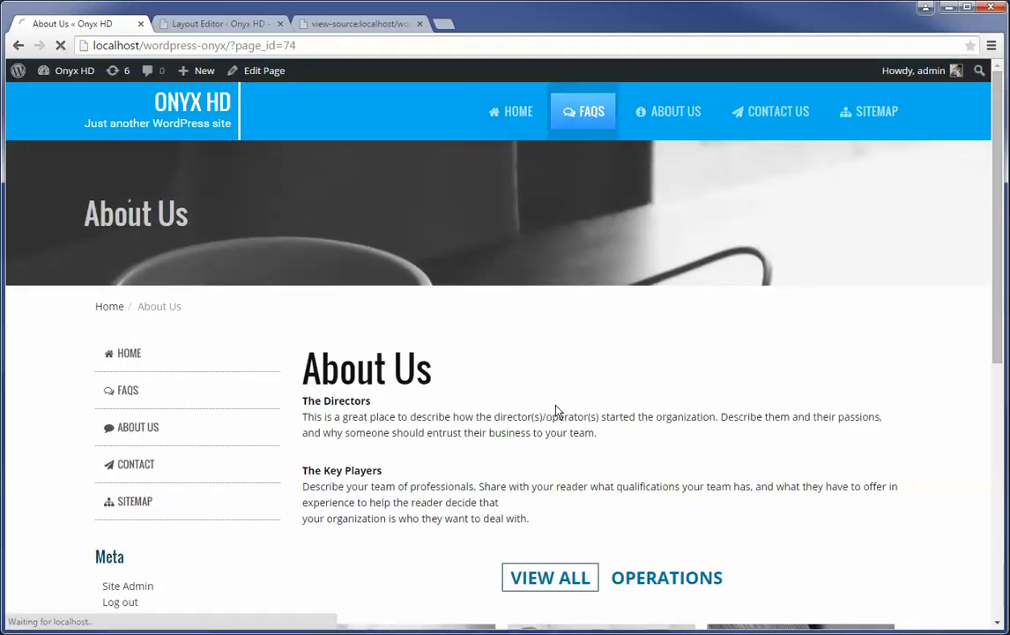
{"action": "scroll", "coordinate": [533, 407], "scroll_direction": "down", "scroll_amount": 3}
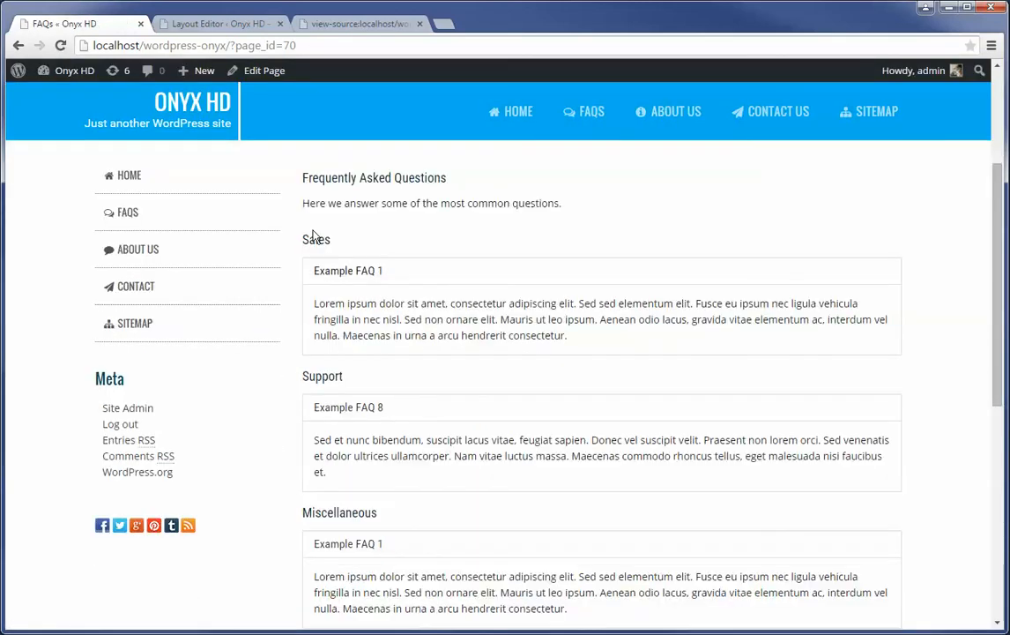
{"action": "scroll", "coordinate": [332, 338], "scroll_direction": "down", "scroll_amount": 6}
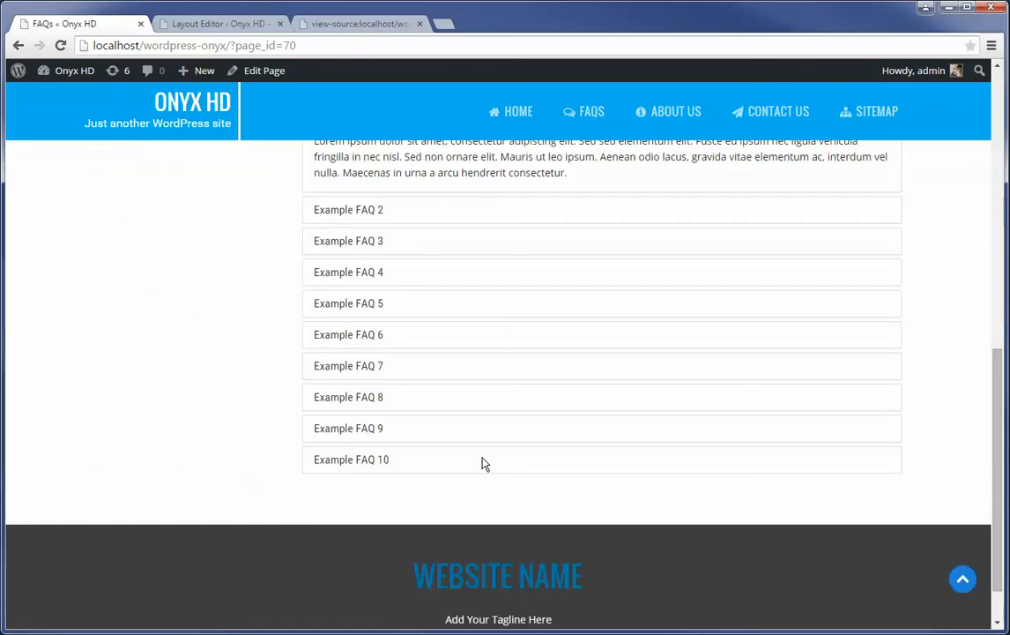
{"action": "scroll", "coordinate": [402, 439], "scroll_direction": "up", "scroll_amount": 6}
{"action": "scroll", "coordinate": [402, 438], "scroll_direction": "up", "scroll_amount": 3}
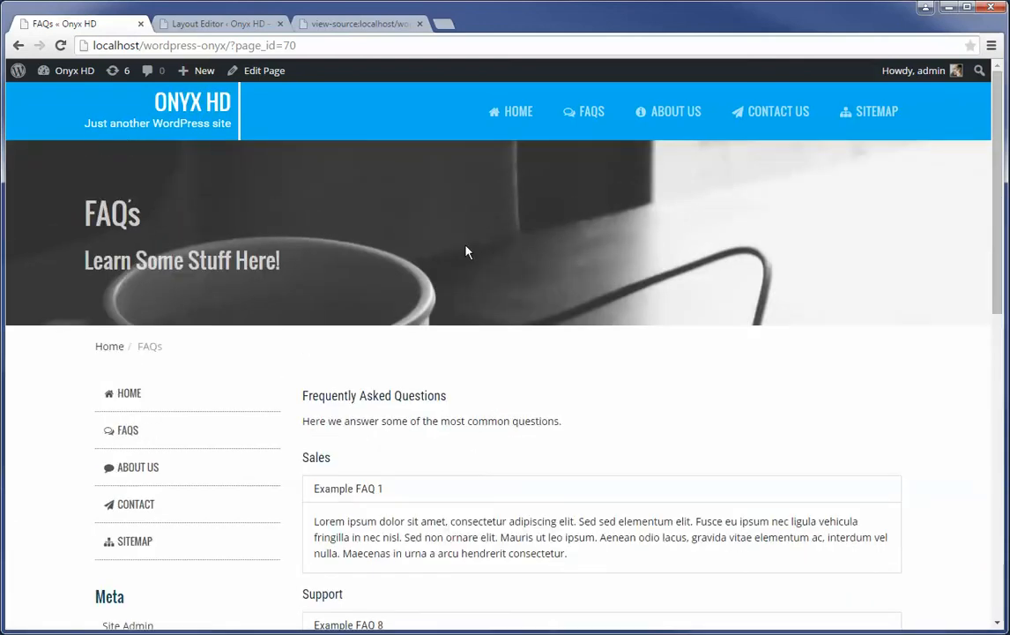
Open the list of FAQs in the site's admin area.
{"action": "left_click", "coordinate": [215, 24]}
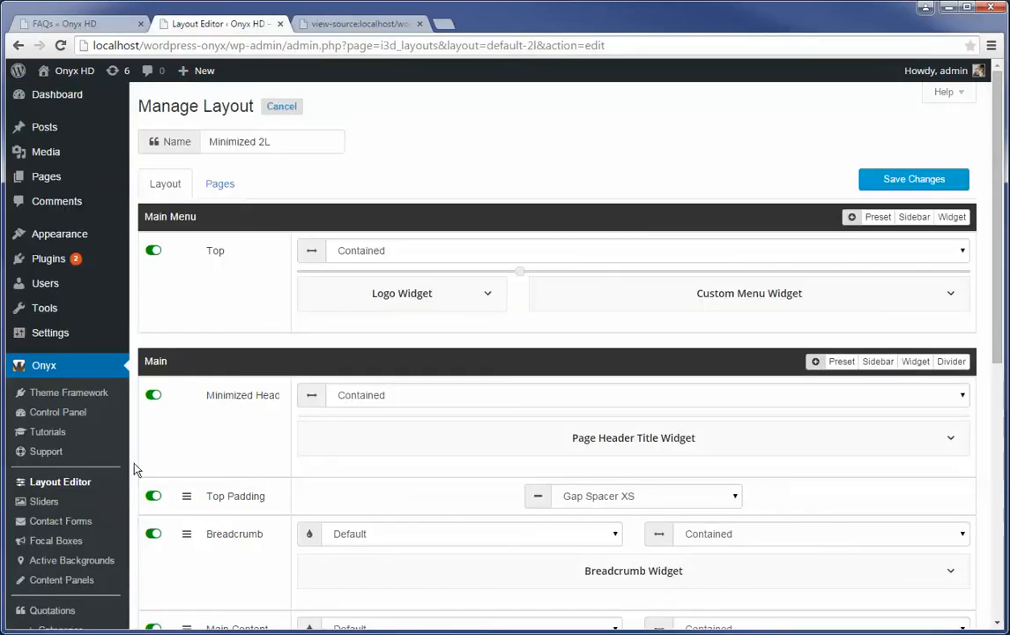
{"action": "scroll", "coordinate": [88, 511], "scroll_direction": "down", "scroll_amount": 1}
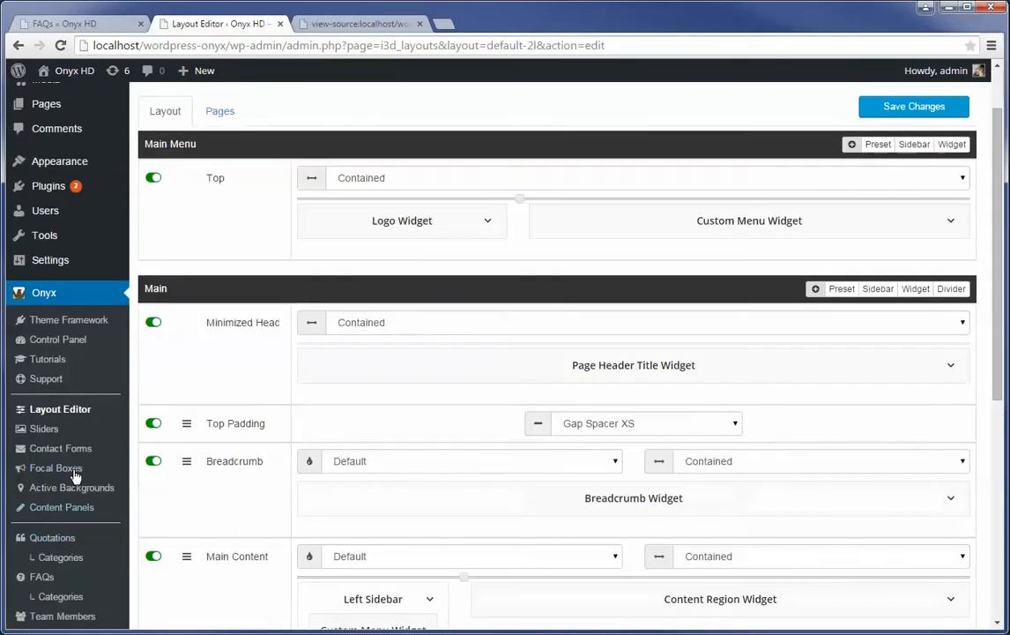
{"action": "left_click", "coordinate": [41, 579]}
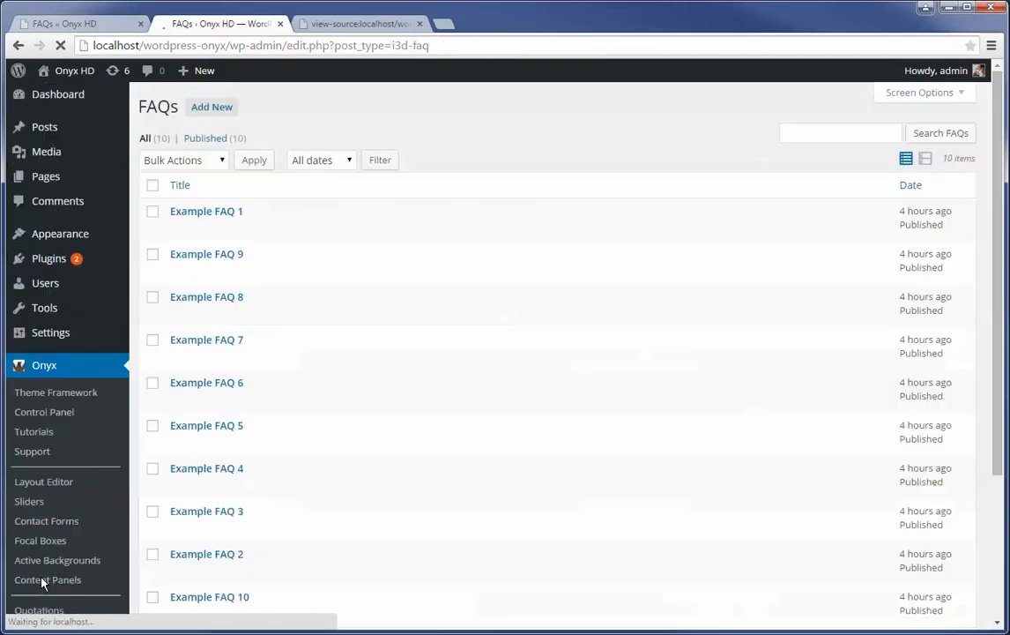